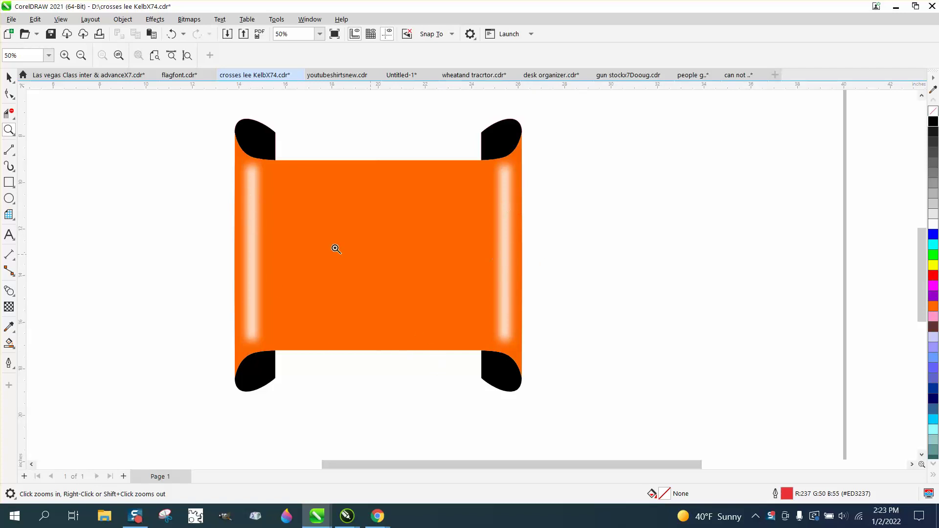
Rotate the right banner half 90° and mirror it vertically so its black curls sit on top
click(8, 77)
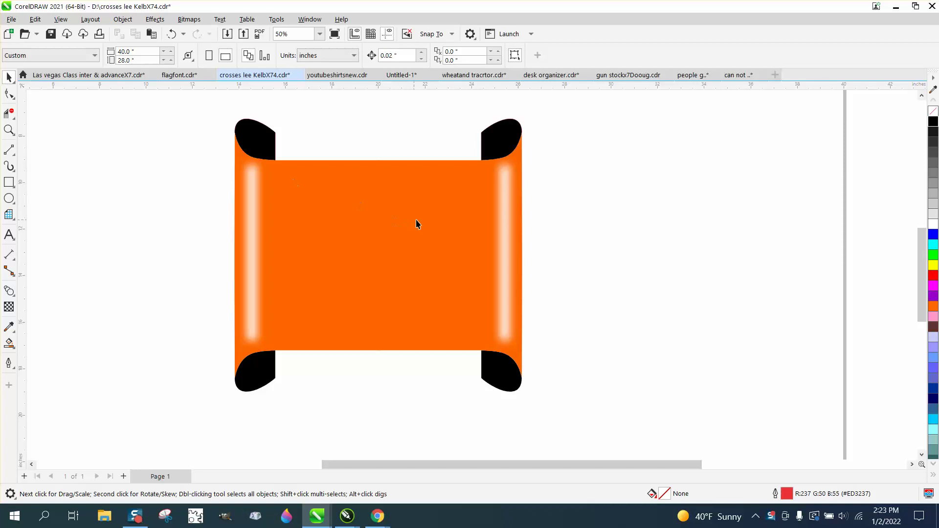
drag(416, 224, 732, 238)
click(347, 247)
click(223, 57)
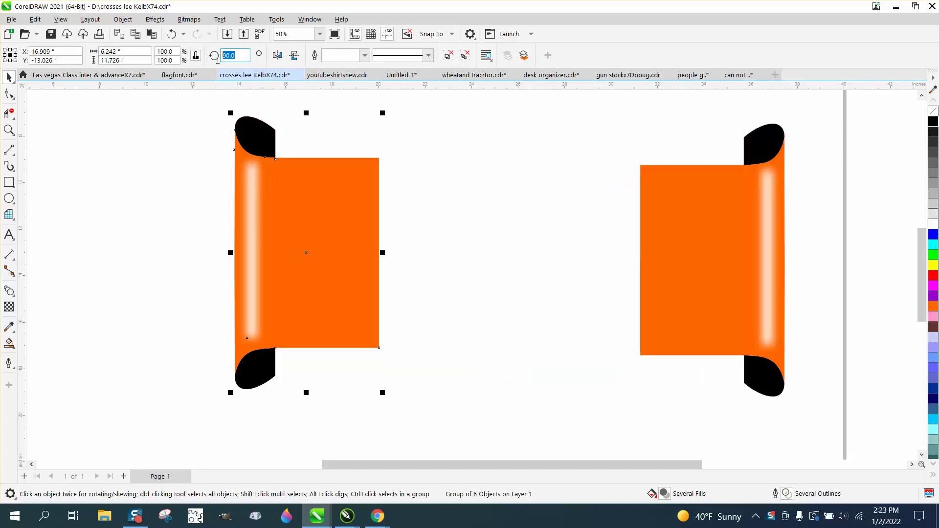
click(782, 259)
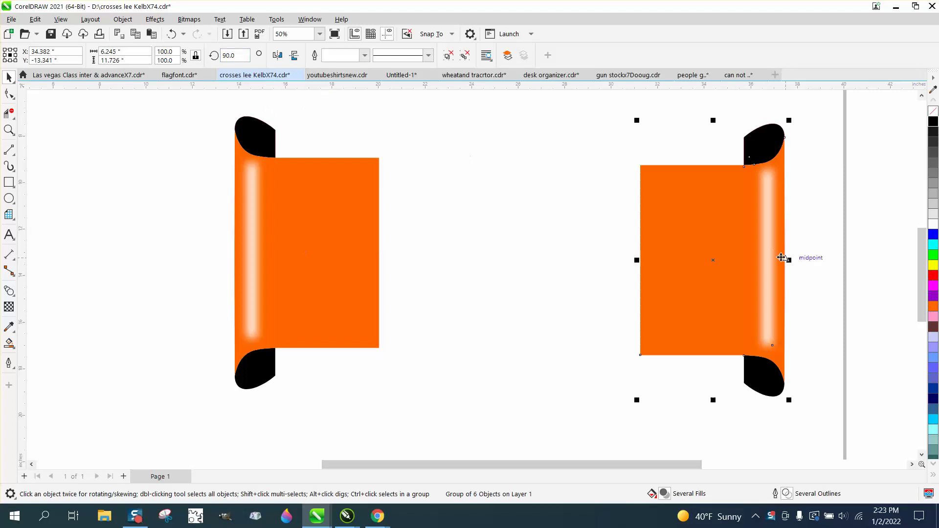
click(228, 55)
text(90)
key(Return)
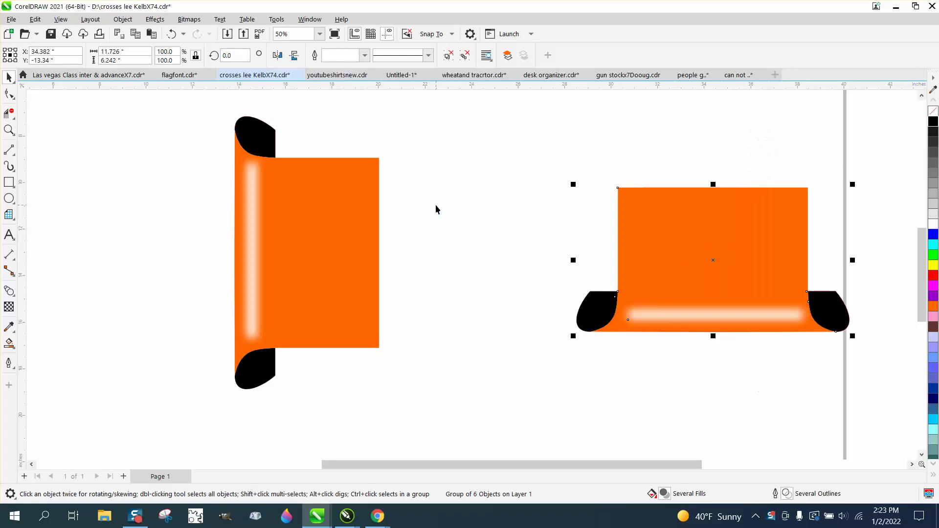
click(294, 56)
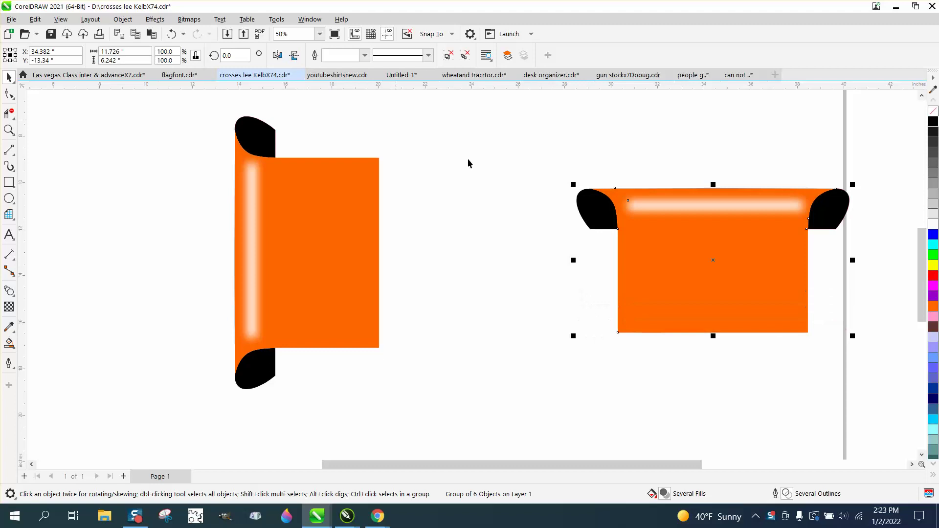
Move the left banner half far to the right and bring the horizontal half onto the page
click(291, 220)
scroll(293, 220, down, 3)
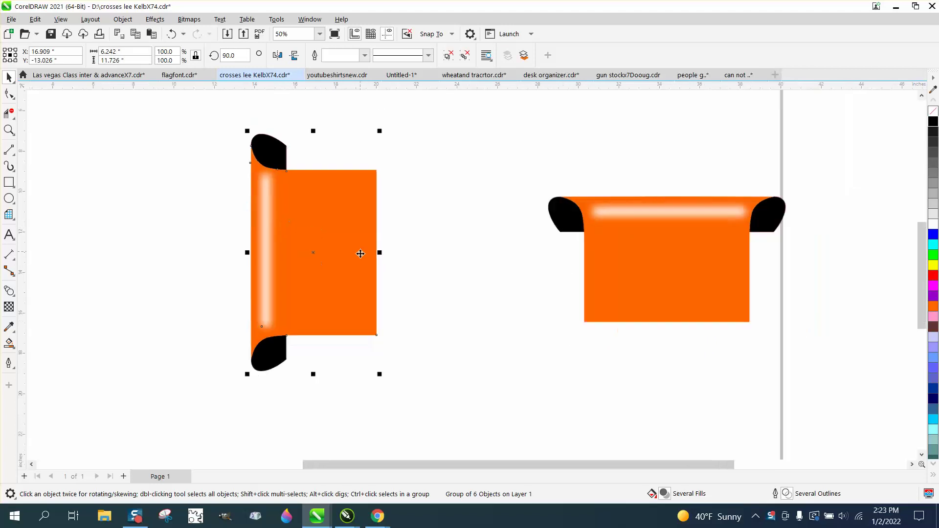
drag(259, 146, 402, 341)
drag(322, 251, 839, 270)
drag(532, 249, 316, 189)
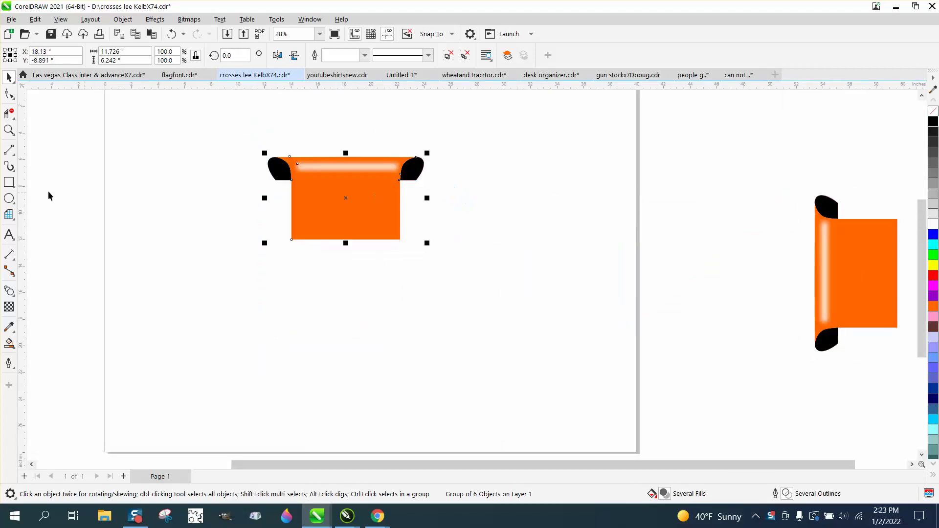
Draw a rectangle below the horizontal banner piece and raise the piece above it
click(8, 182)
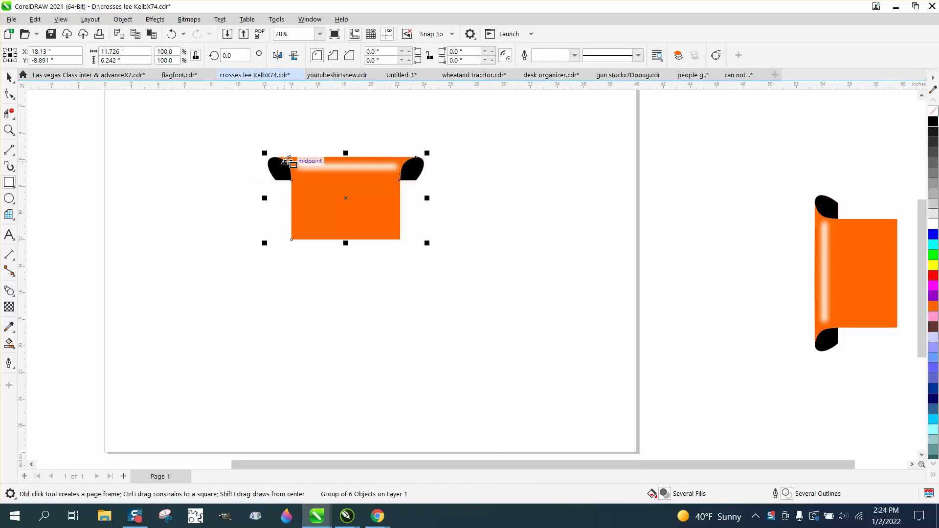
drag(290, 157, 401, 240)
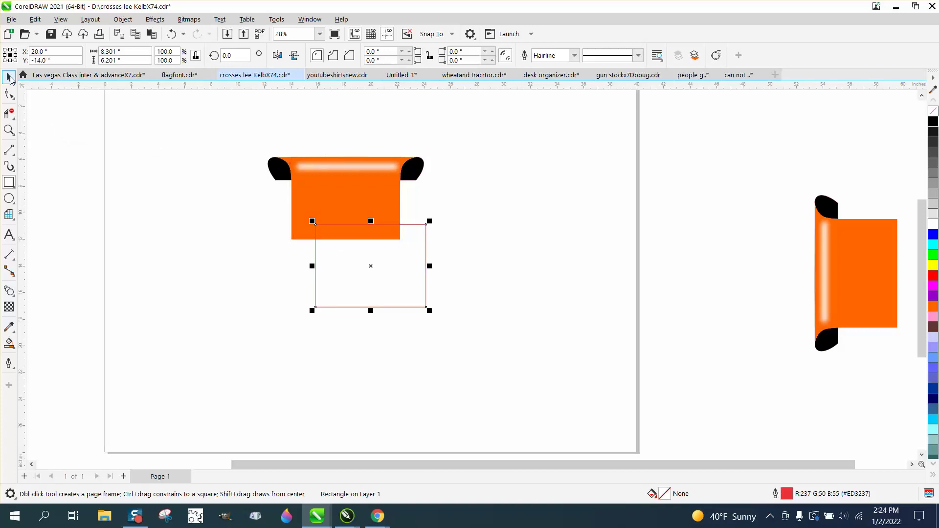
click(9, 78)
drag(323, 202, 318, 174)
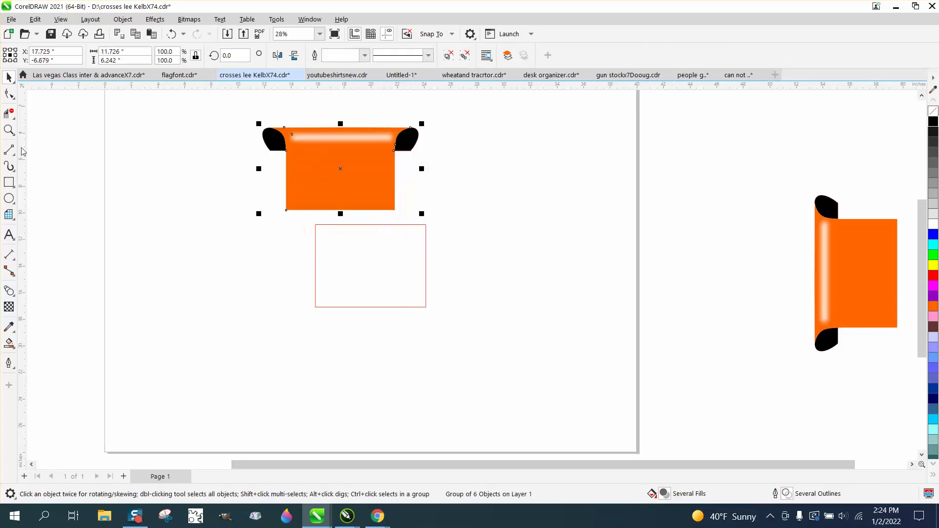
Zoom in on the new rectangle, select it alone and open the Object menu
click(9, 129)
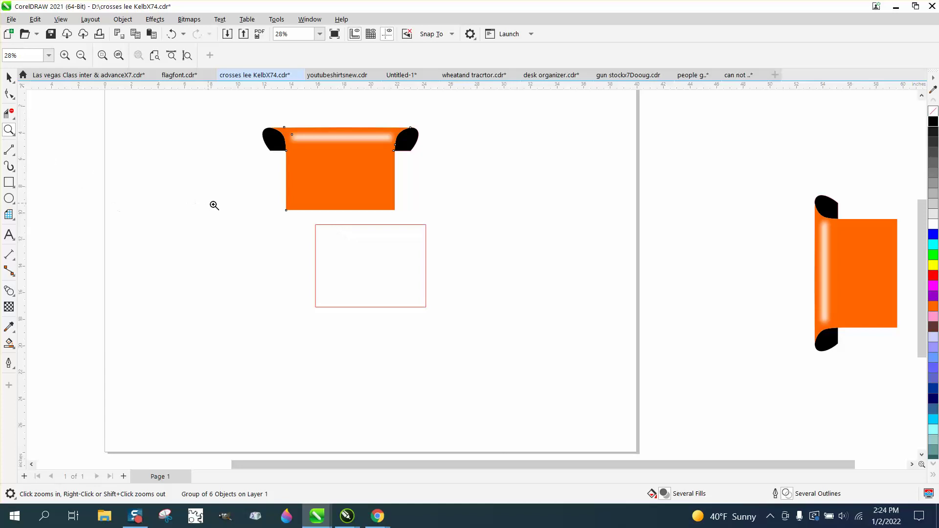
drag(214, 205, 457, 321)
click(9, 77)
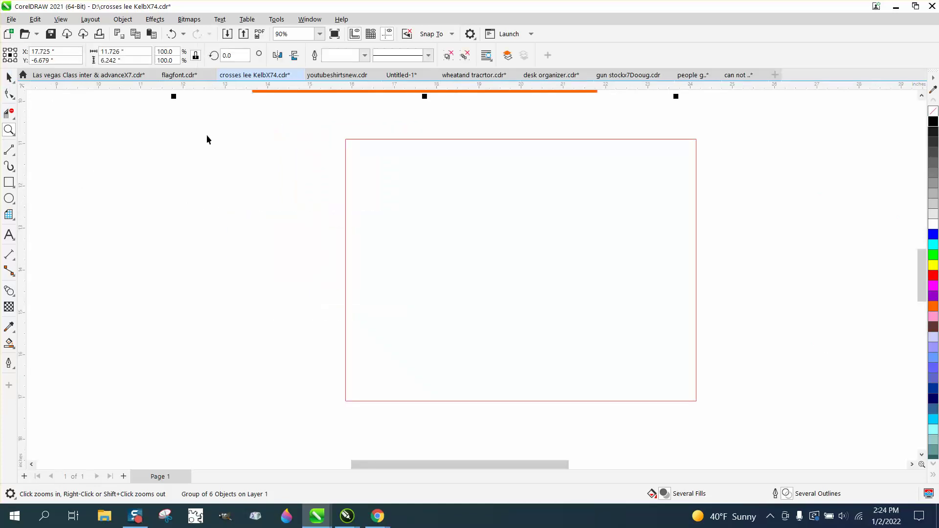
click(346, 171)
click(123, 20)
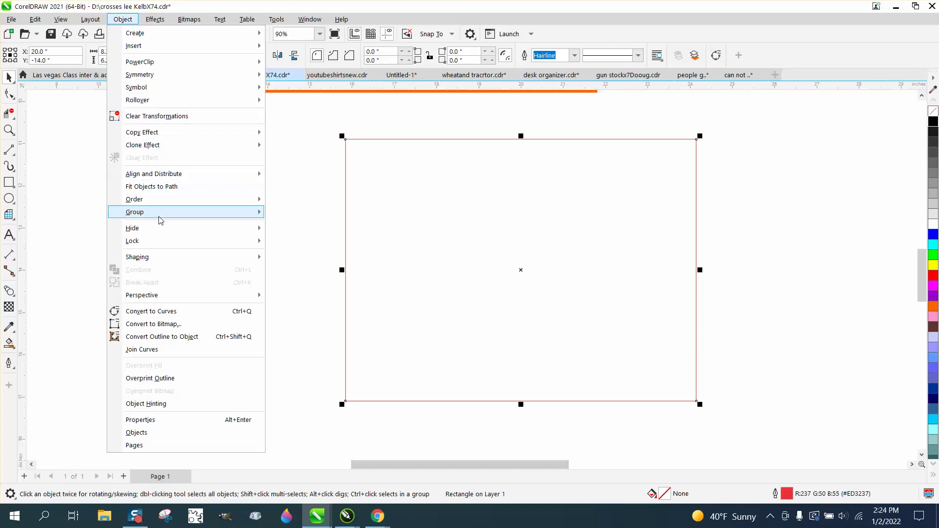
Convert the rectangle to curves, add a left-edge node and make the left-edge segments curved
click(151, 311)
click(10, 95)
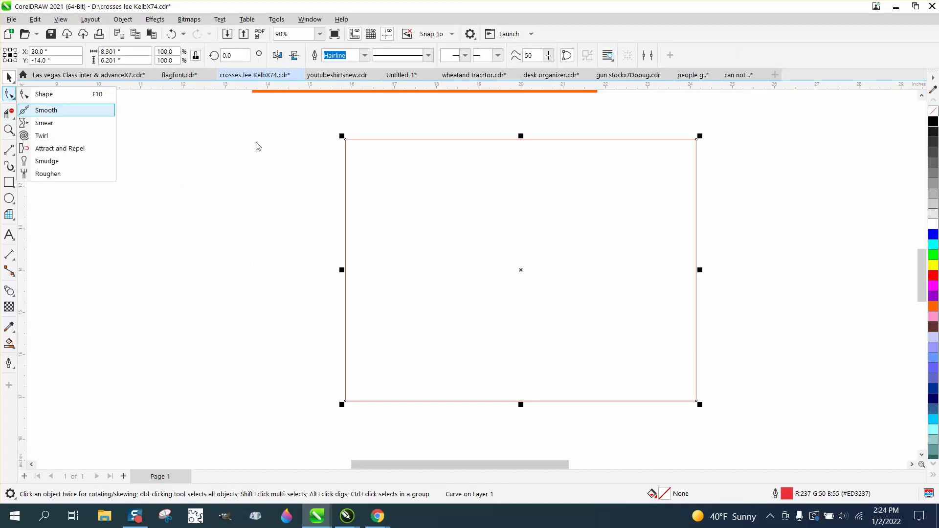
click(44, 94)
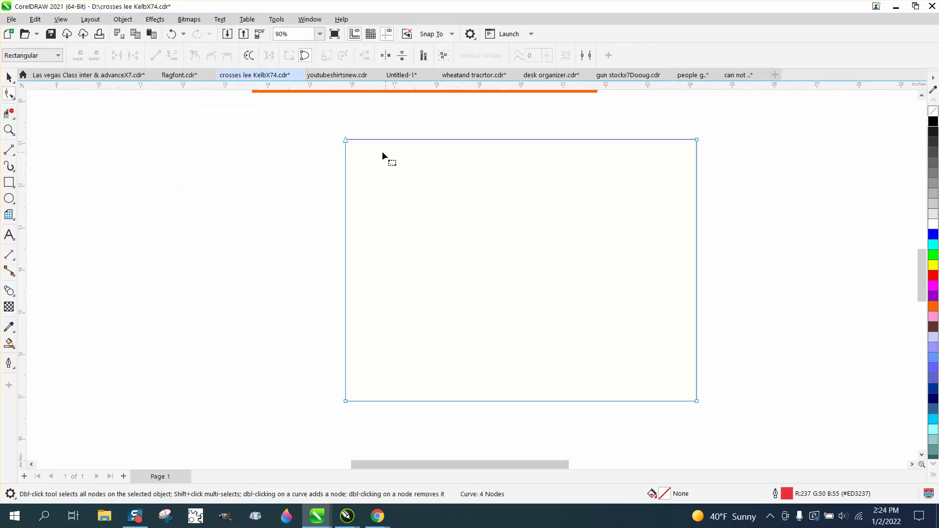
double_click(346, 175)
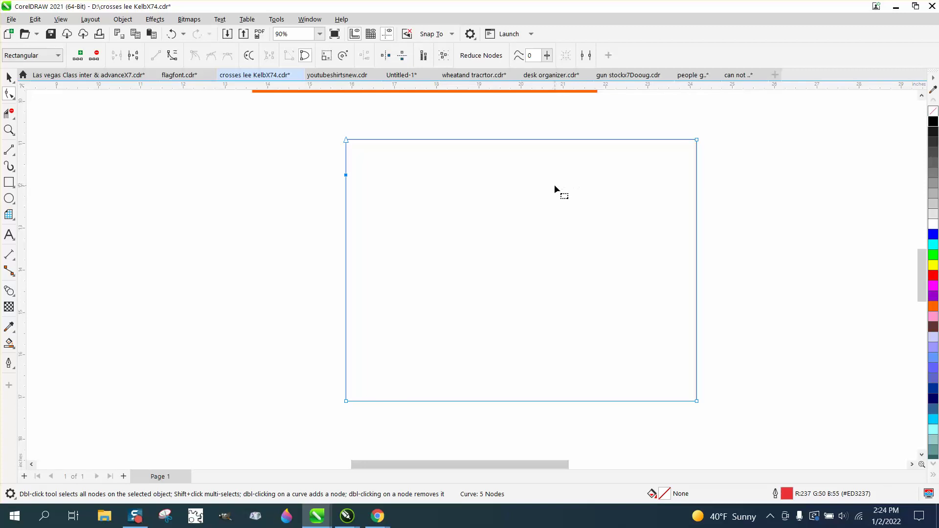
drag(330, 122, 382, 417)
right_click(346, 403)
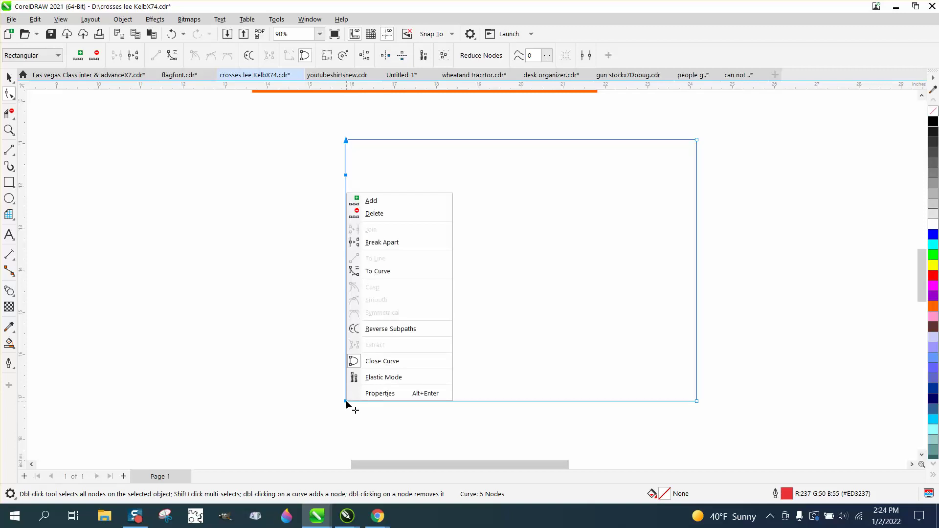
click(372, 272)
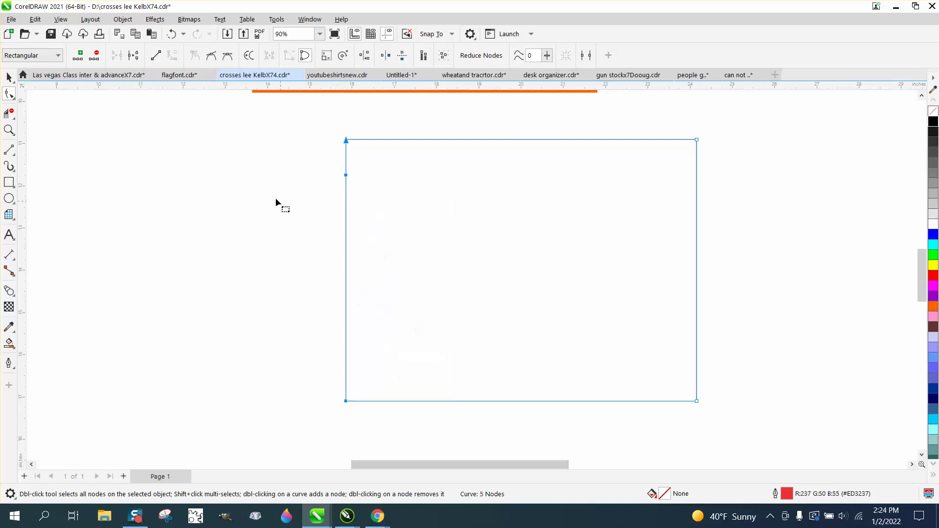
Pull the top-left corner into an outward curl and narrow the shape to 7.695 in (83.4%)
click(54, 104)
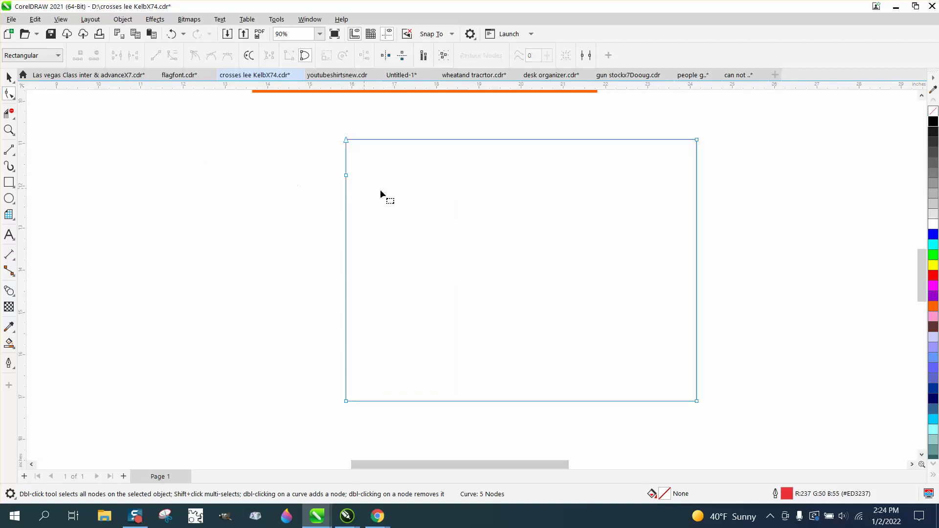
click(346, 176)
mouse_move(346, 140)
mouse_down()
mouse_move(307, 142)
mouse_move(338, 156)
mouse_move(337, 148)
mouse_up()
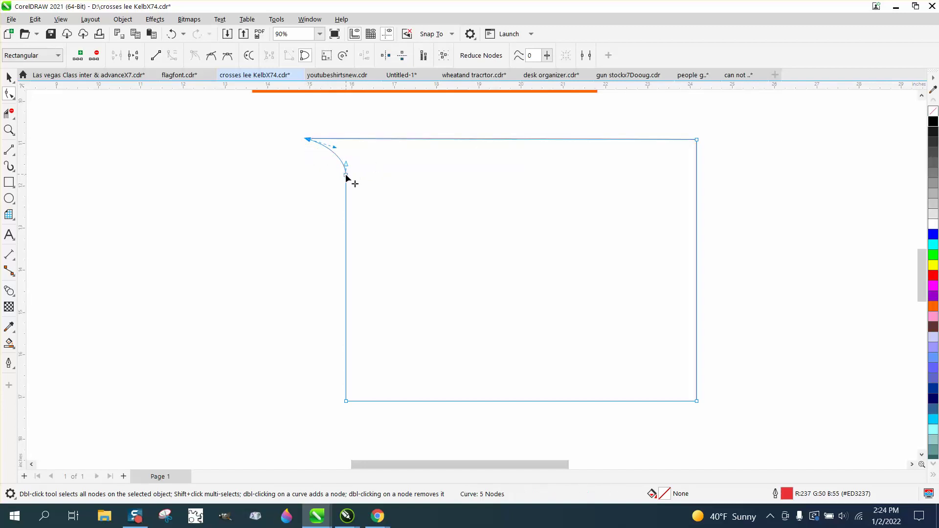
click(346, 175)
drag(347, 165, 346, 156)
click(9, 77)
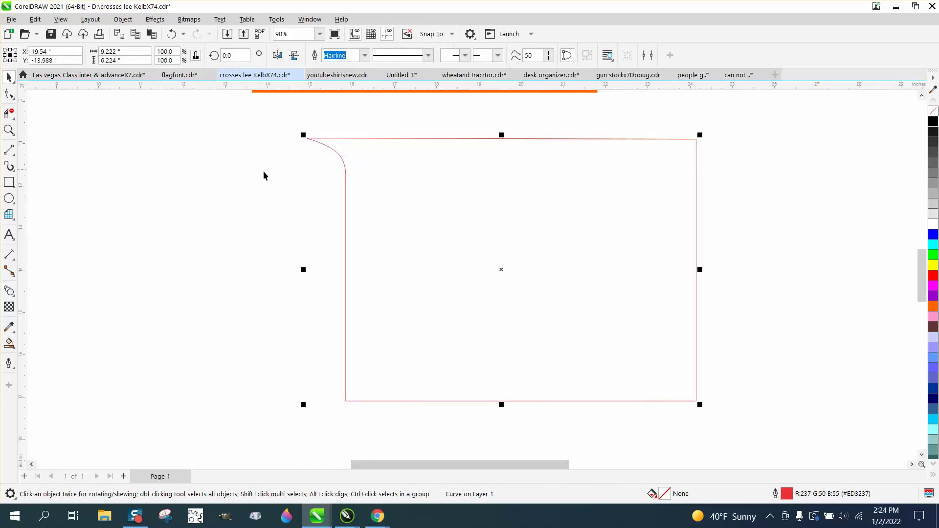
scroll(275, 180, down, 2)
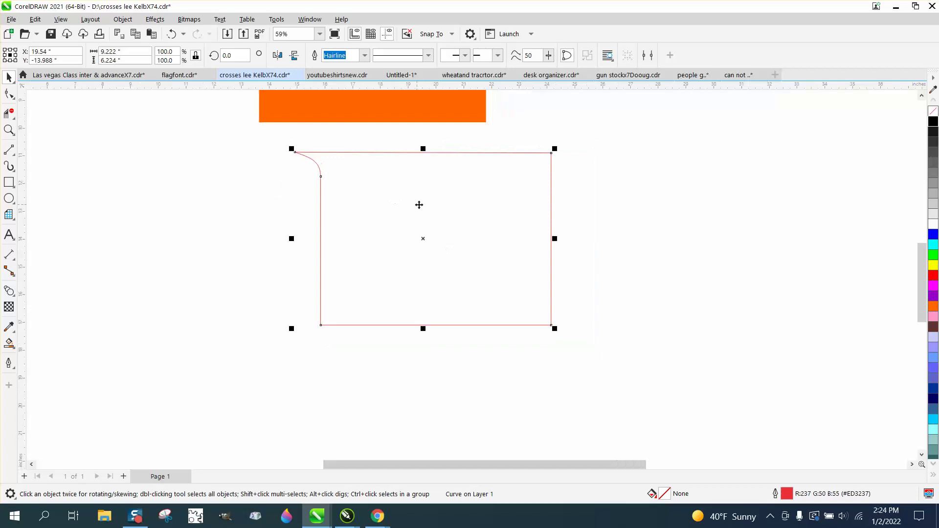
drag(554, 239, 513, 241)
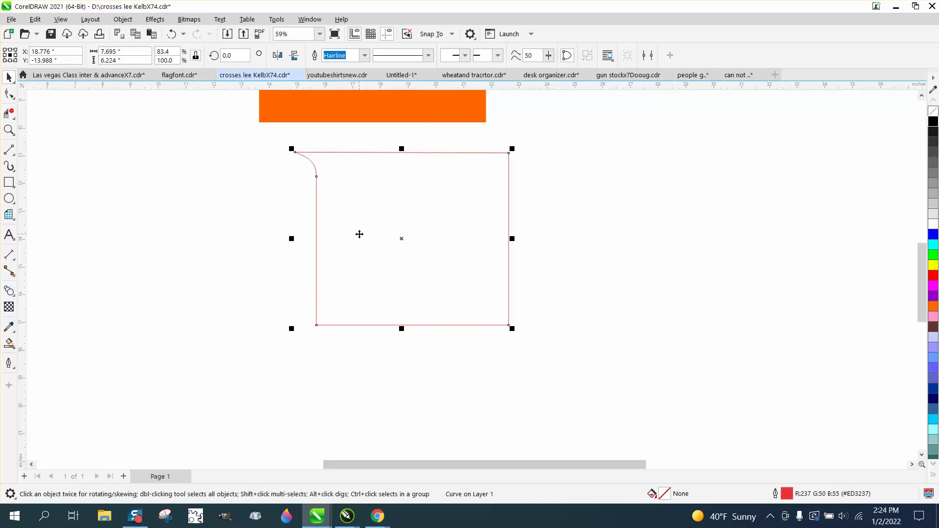
Add a horizontally mirrored copy of the curled shape and zoom in on the top-left curl
click(277, 55)
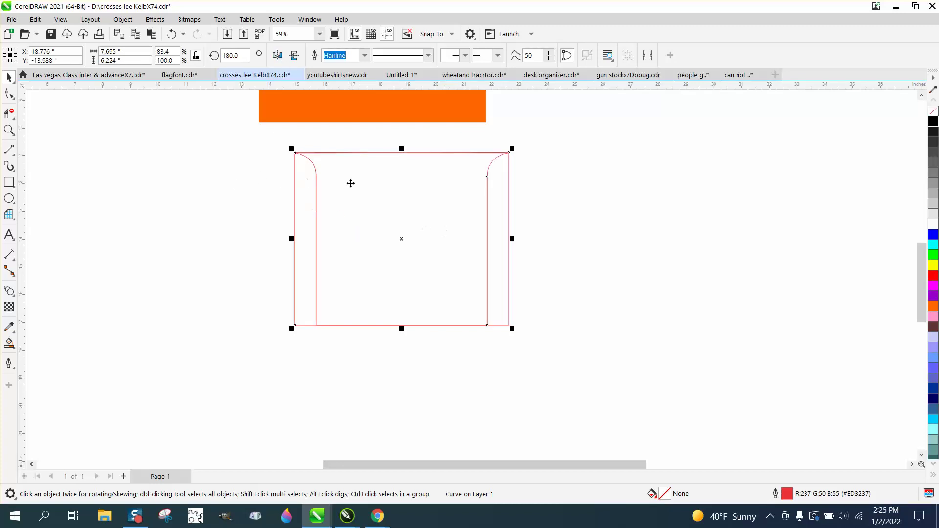
click(9, 129)
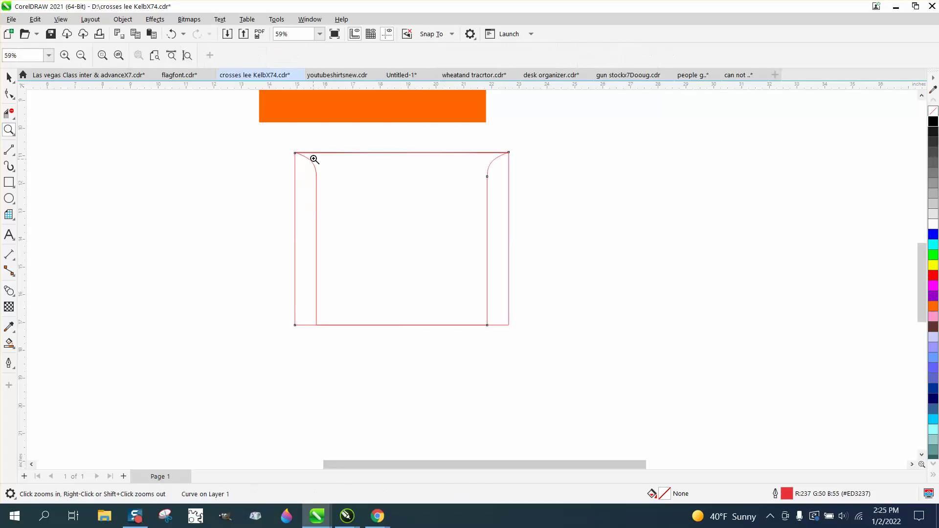
drag(292, 147, 329, 170)
scroll(285, 172, down, 2)
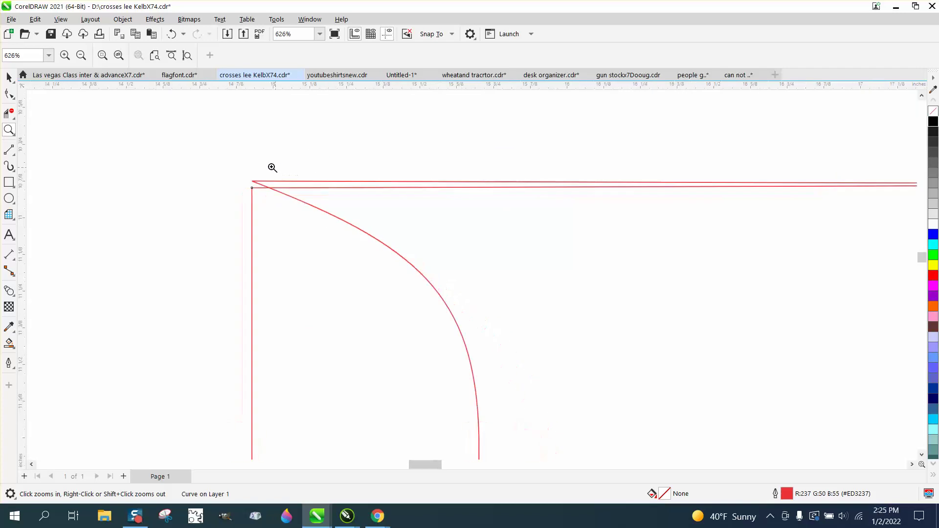
scroll(275, 183, down, 1)
scroll(370, 217, down, 3)
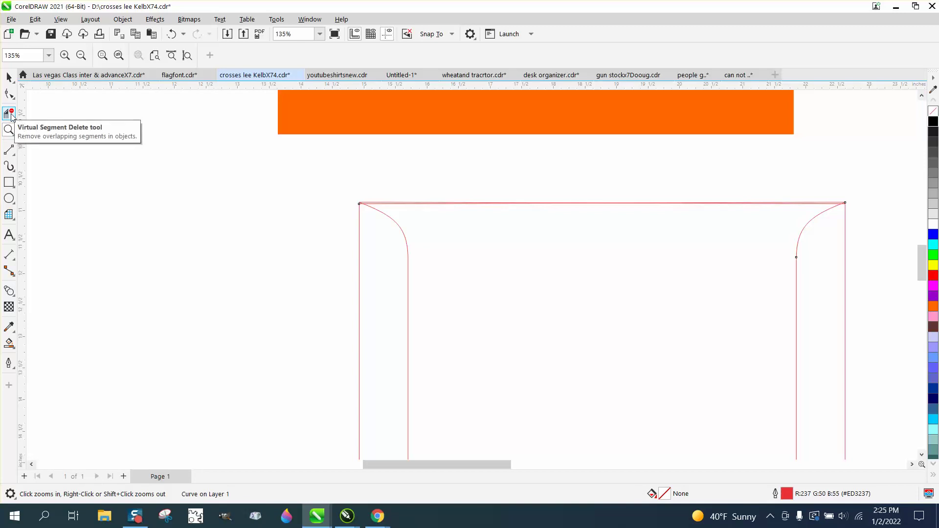
Zoom into the top-right corner and raise its node to meet the outline's top edge
click(10, 93)
click(9, 130)
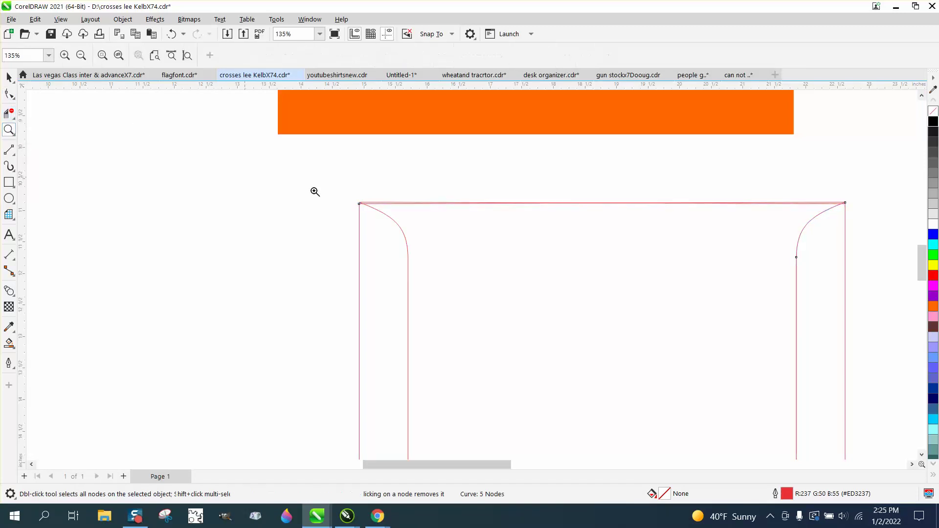
drag(341, 192, 381, 218)
click(8, 93)
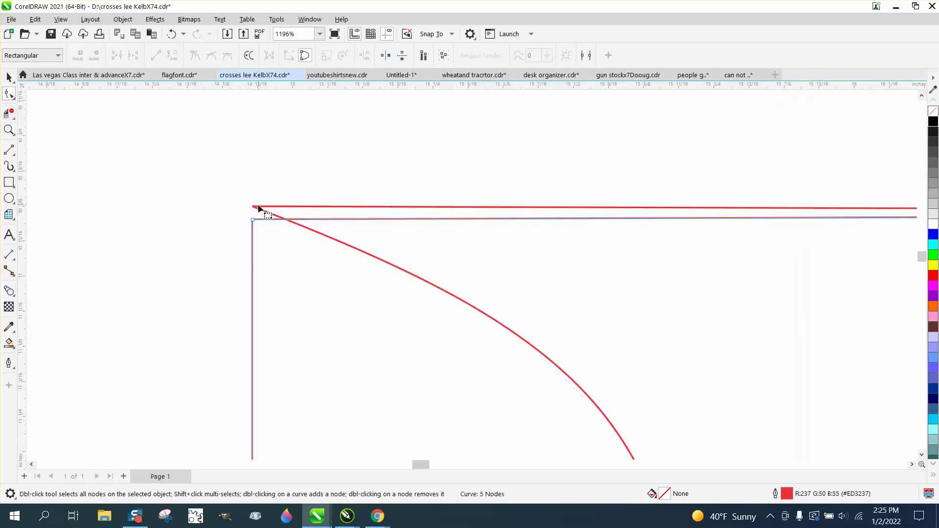
click(255, 210)
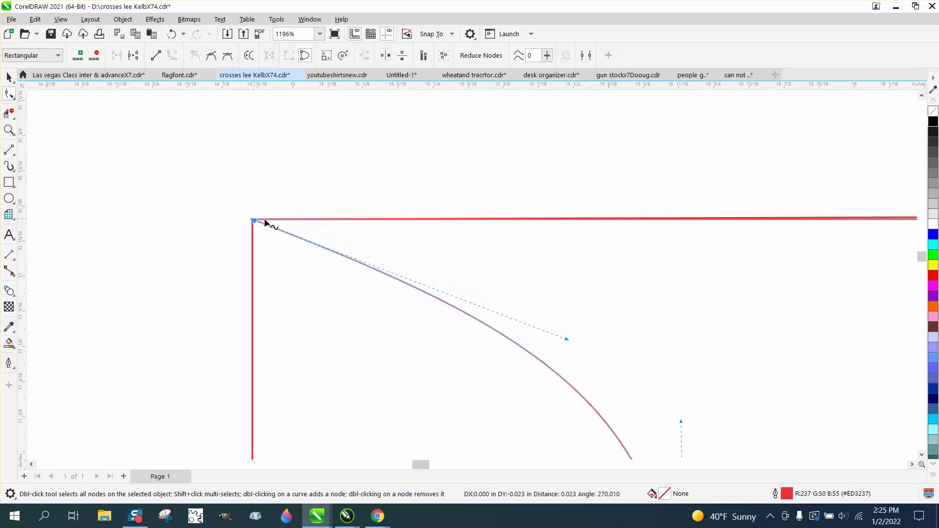
scroll(122, 175, down, 4)
scroll(113, 176, down, 3)
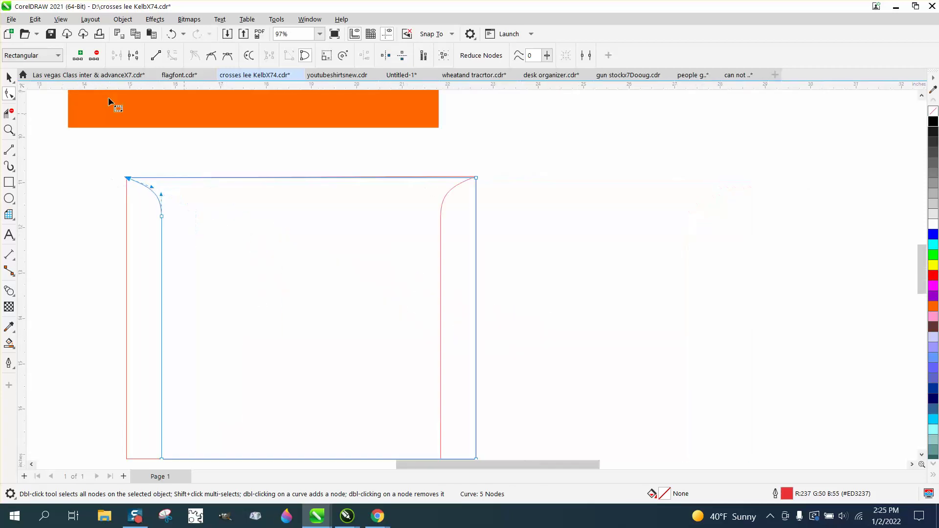
click(8, 129)
drag(470, 179, 508, 201)
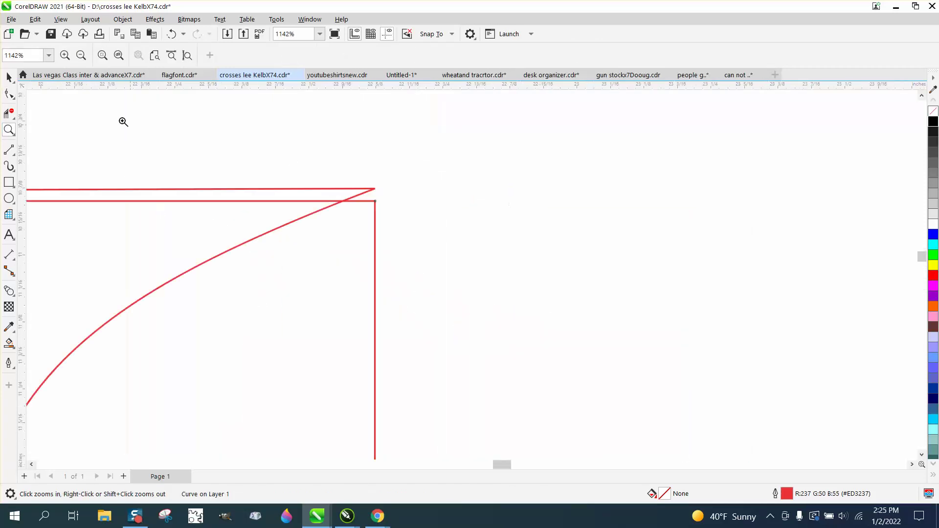
click(9, 93)
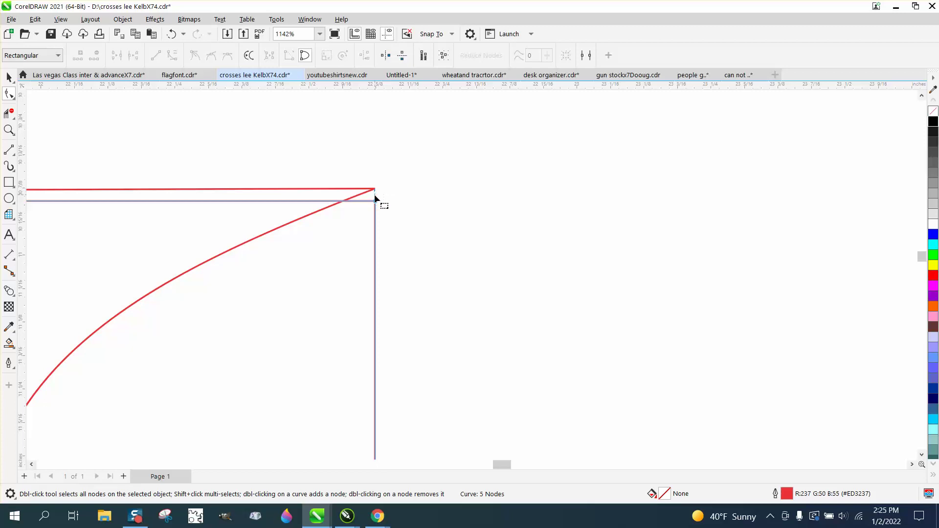
drag(374, 200, 376, 199)
Try pulling both paths' bottom nodes down, then undo both changes to keep the bottom flat
scroll(391, 190, down, 7)
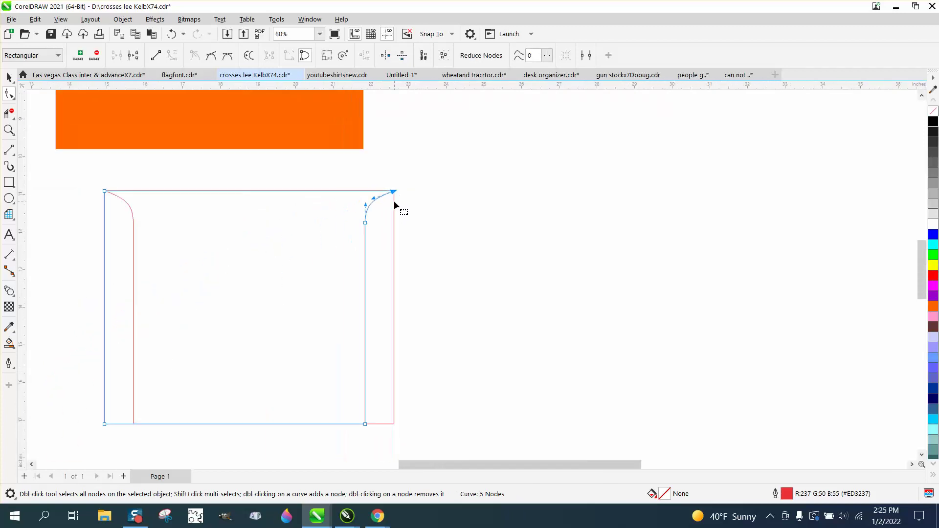
scroll(381, 224, down, 1)
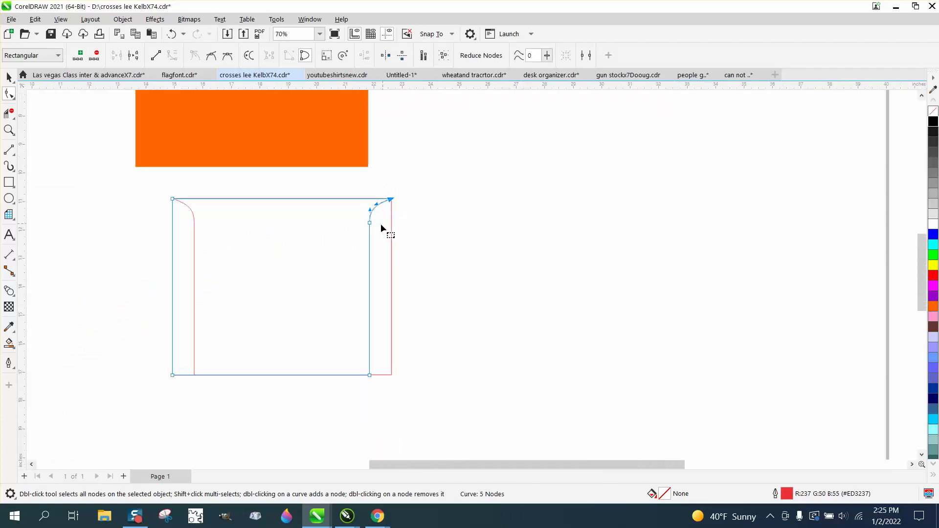
click(194, 331)
drag(191, 371, 370, 394)
drag(195, 376, 192, 381)
click(368, 375)
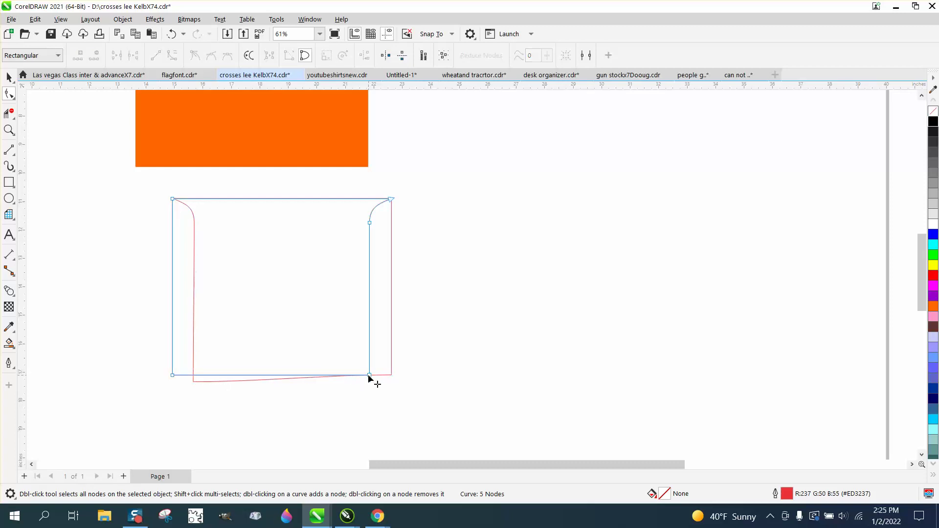
drag(368, 375, 369, 383)
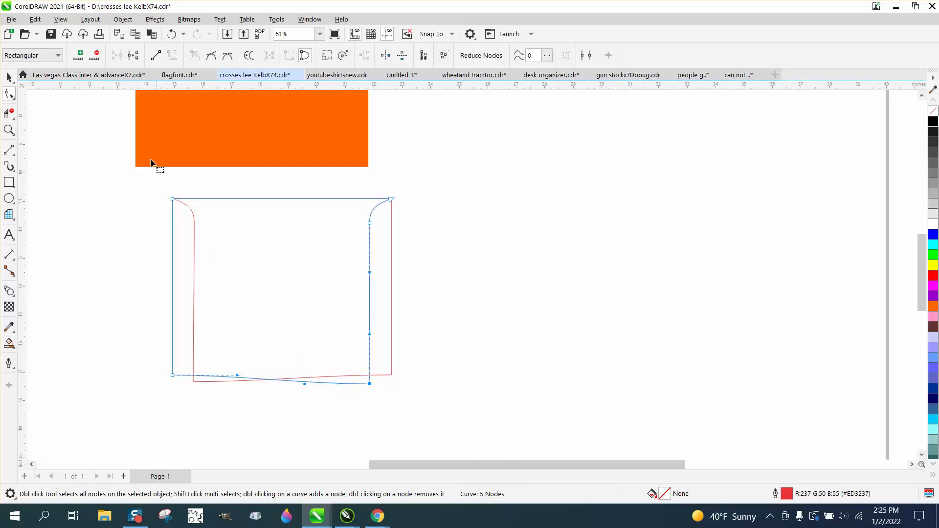
click(171, 35)
click(172, 36)
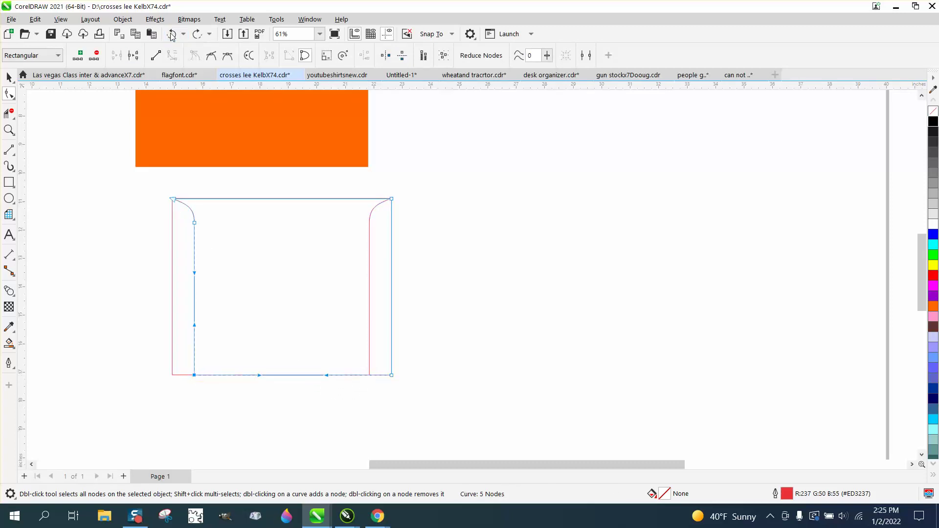
Smart Fill the left and right curled strips yellow, after undoing a first trial fill
click(8, 342)
click(252, 306)
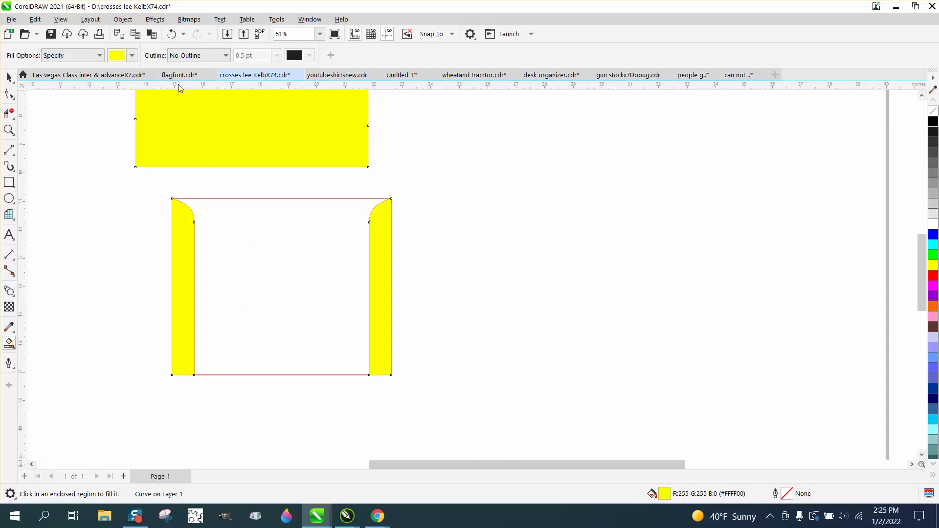
click(171, 34)
click(8, 77)
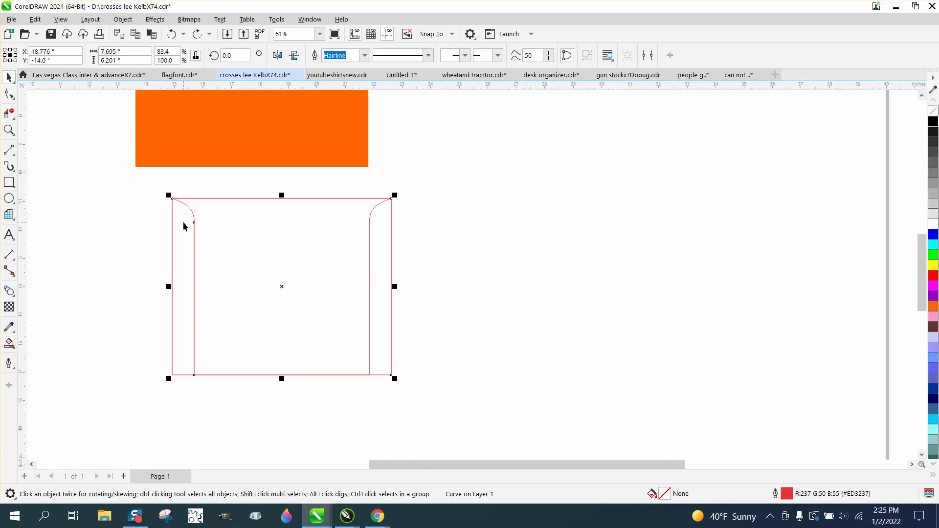
click(8, 343)
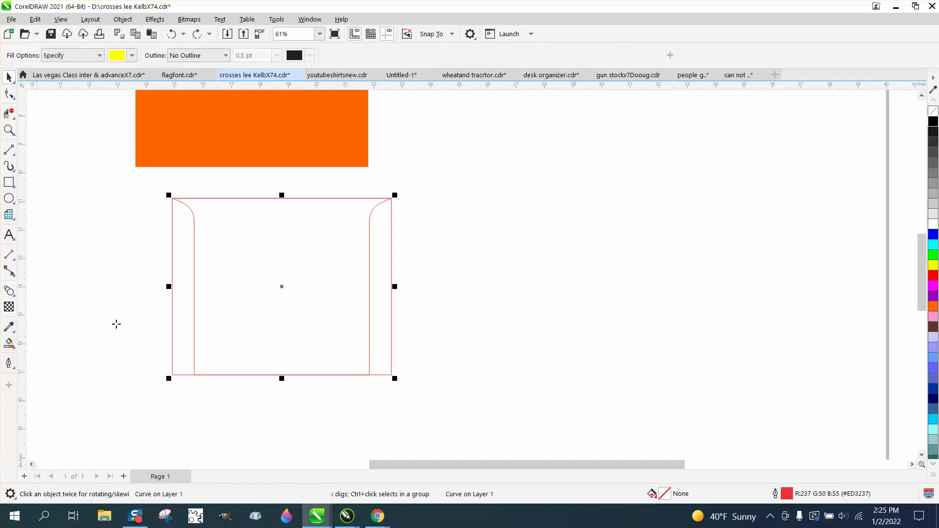
click(183, 280)
click(382, 283)
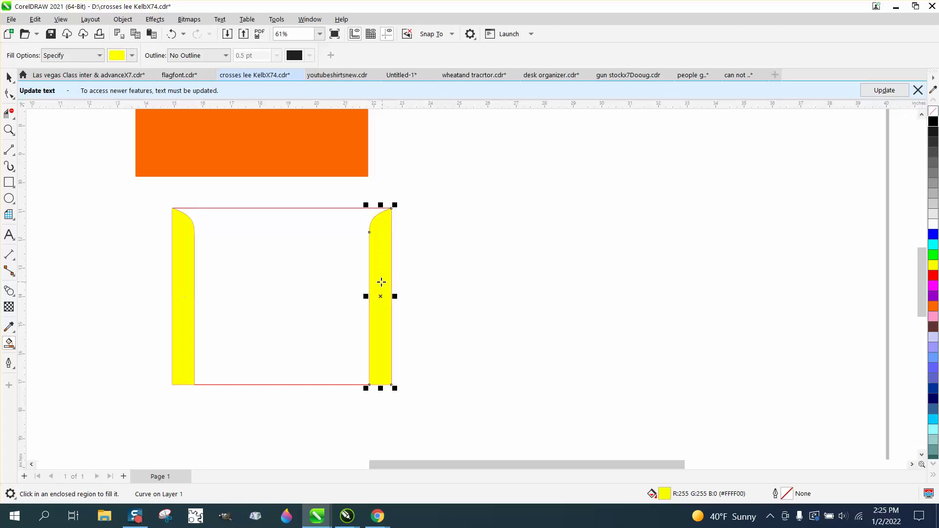
click(9, 77)
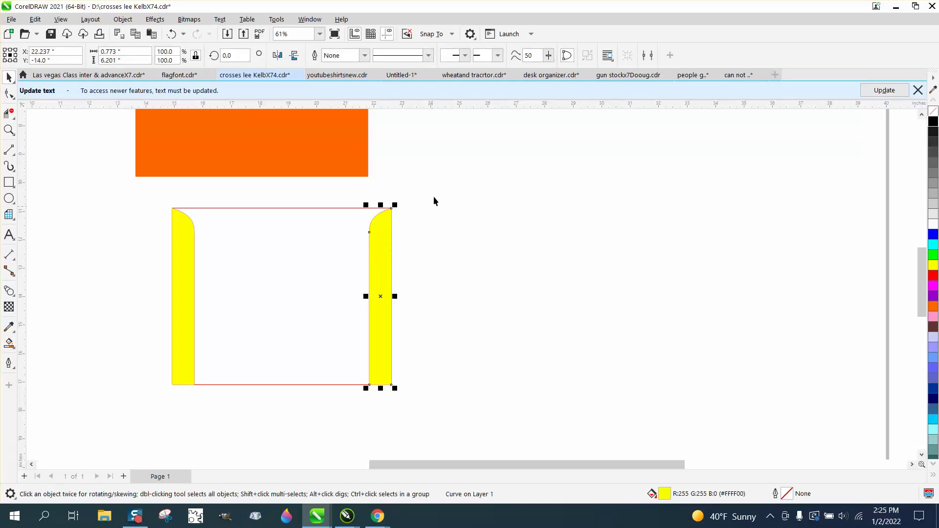
Shift both yellow strips 8 inches right, remove their fill and give them black outlines
click(374, 108)
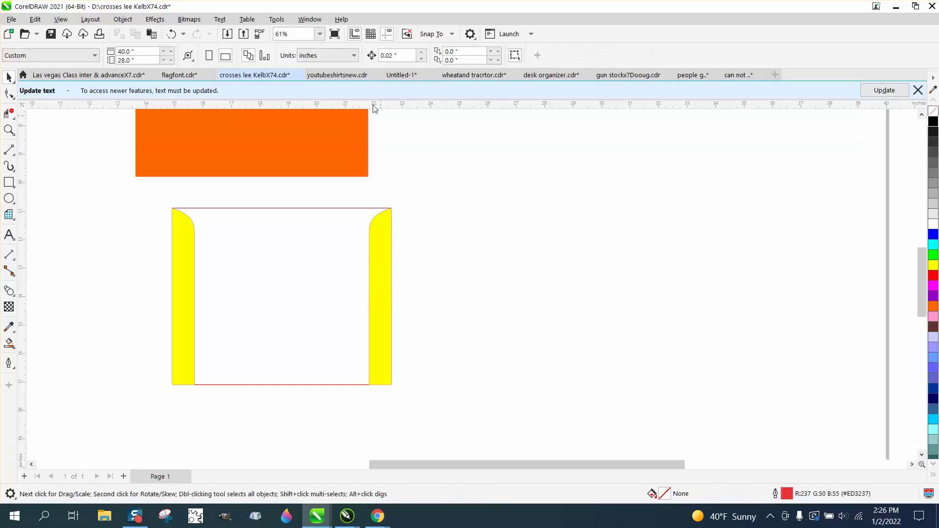
click(382, 219)
drag(142, 198, 508, 412)
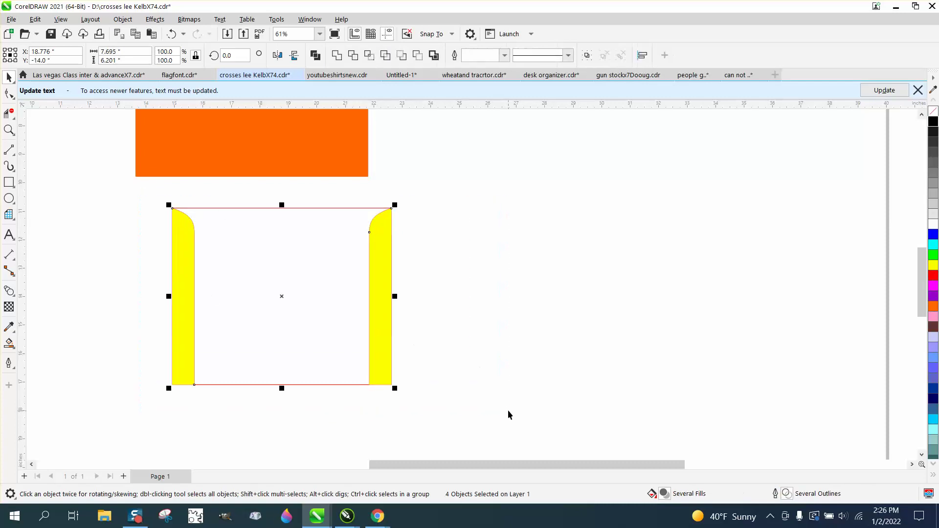
click(483, 217)
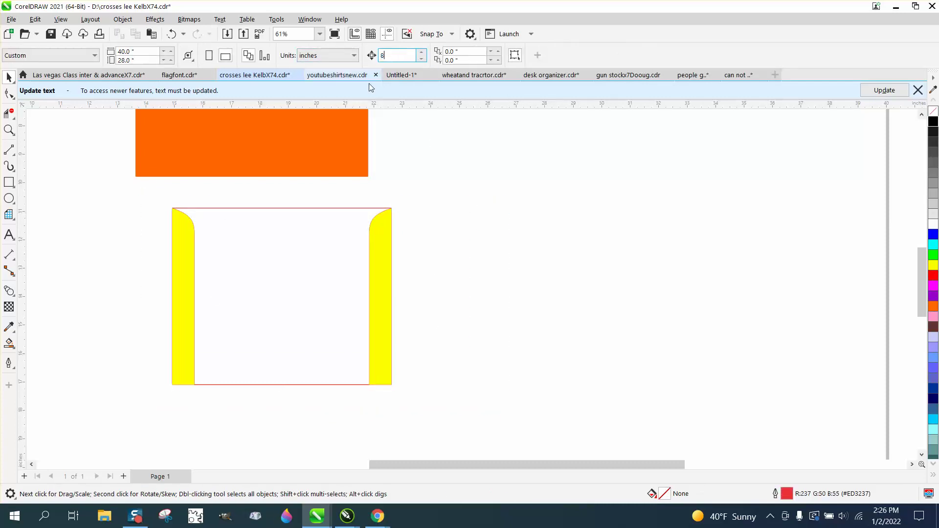
click(386, 238)
key(ctrl+r)
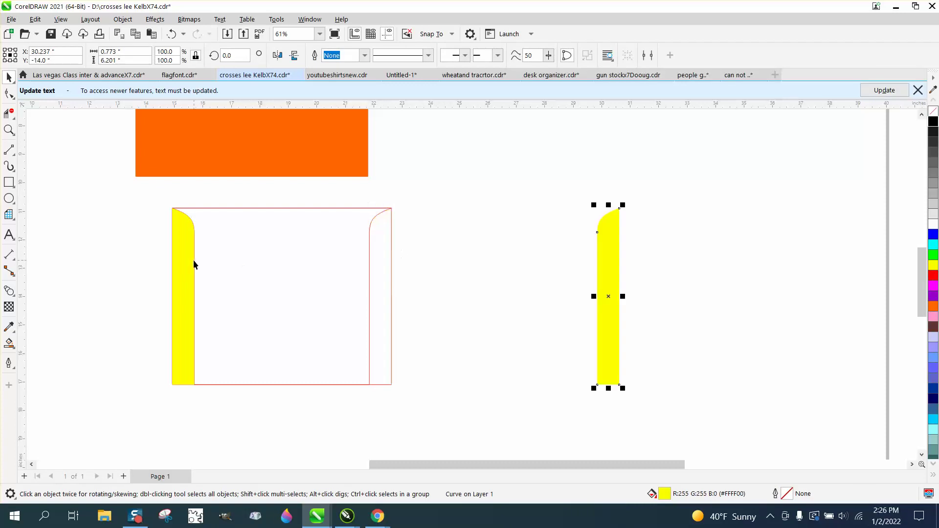
click(192, 259)
key(ctrl+r)
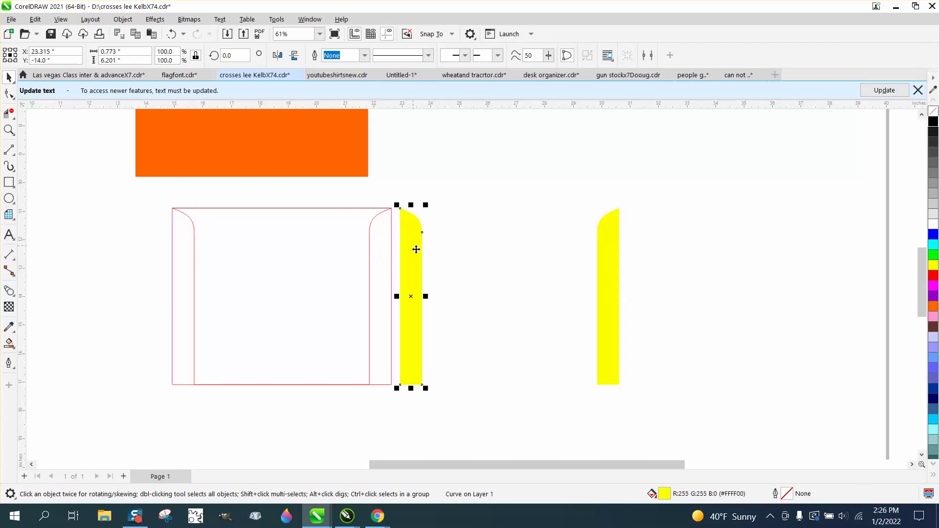
drag(419, 230, 390, 250)
drag(673, 440, 677, 438)
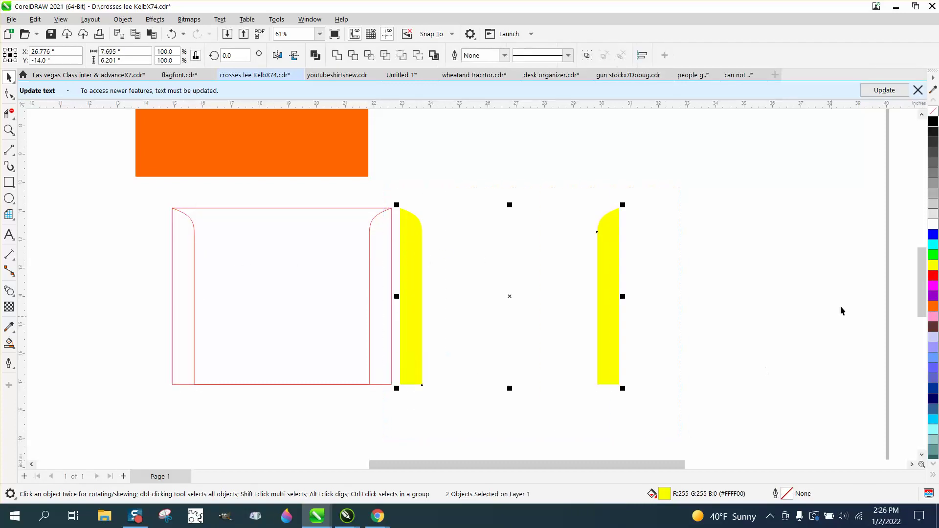
click(933, 111)
right_click(933, 121)
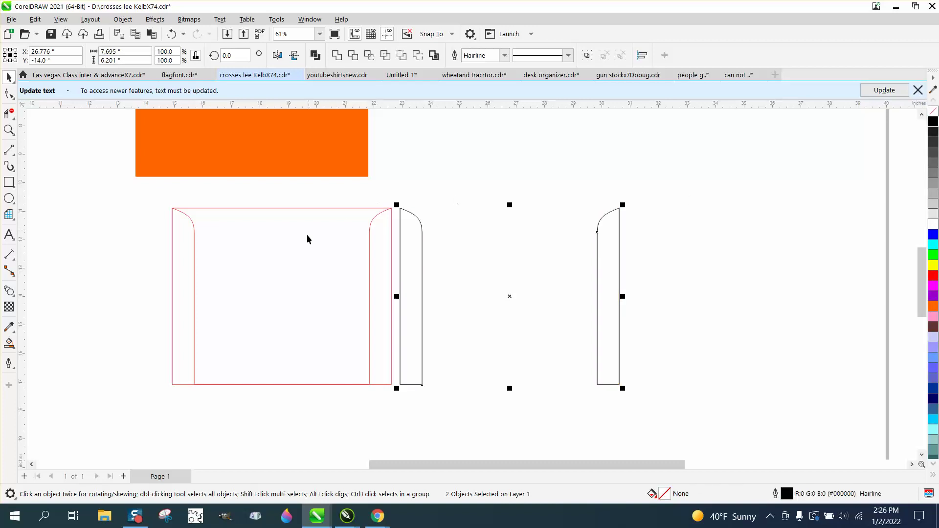
Join the strips' top and bottom ends with two-point lines and Smart Fill the enclosed shape
click(17, 156)
click(49, 163)
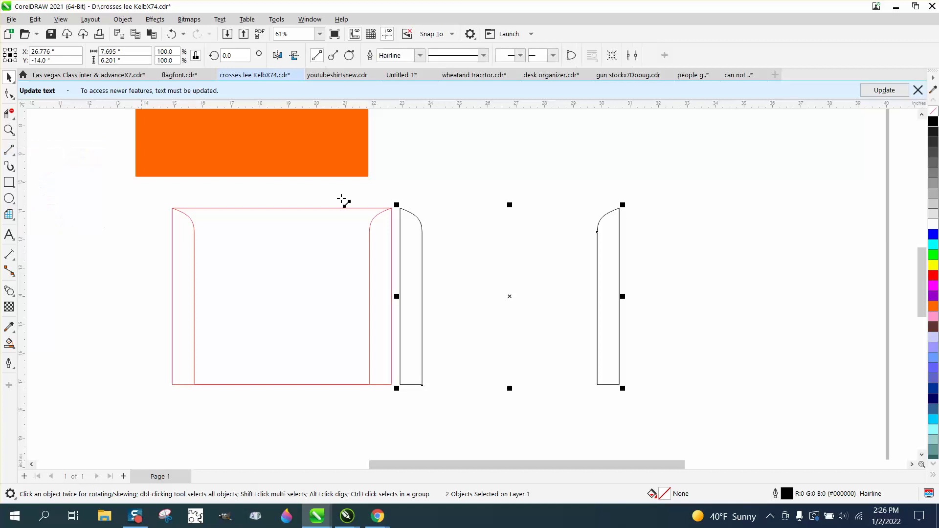
drag(400, 209, 620, 210)
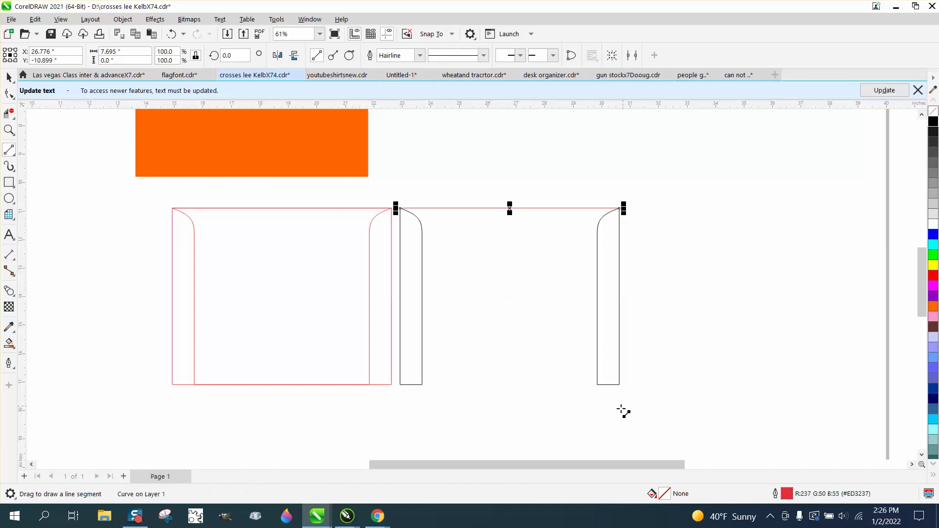
drag(598, 385, 422, 385)
click(9, 342)
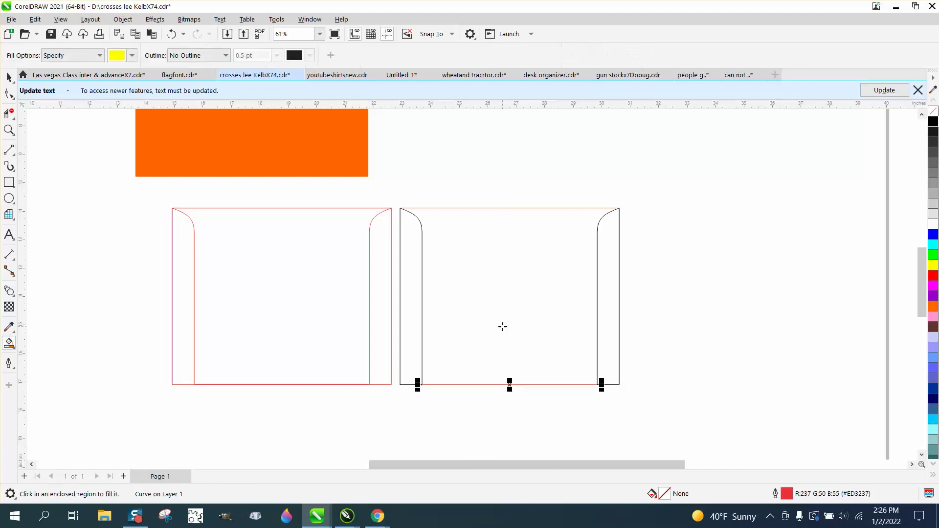
click(503, 325)
click(9, 77)
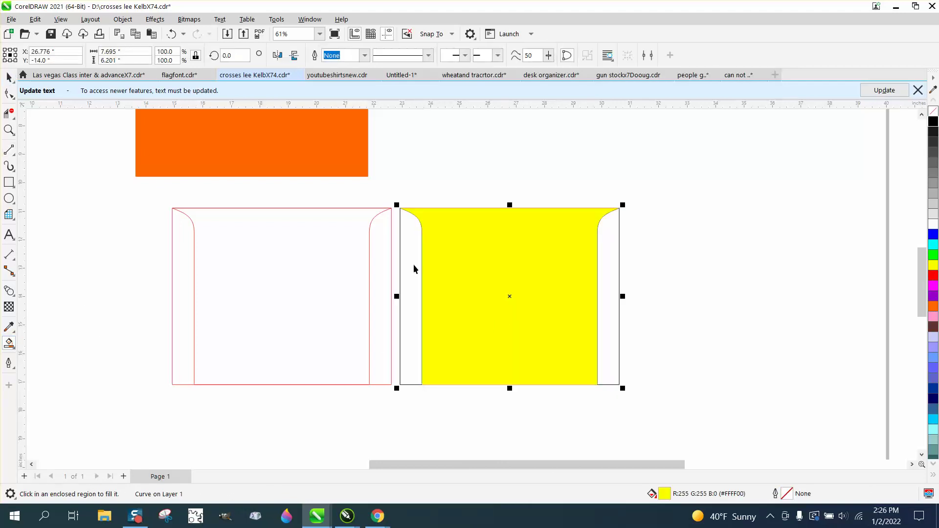
drag(523, 295, 798, 295)
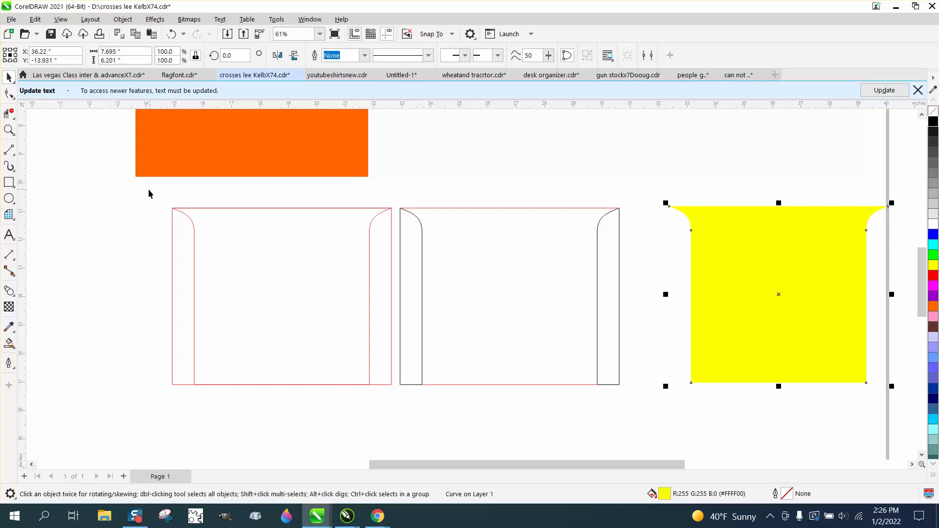
Delete leftover pieces, centre the shape with P, make it unfilled with black outline, and set the orange banner beside it
drag(149, 194, 626, 404)
key(Delete)
click(742, 329)
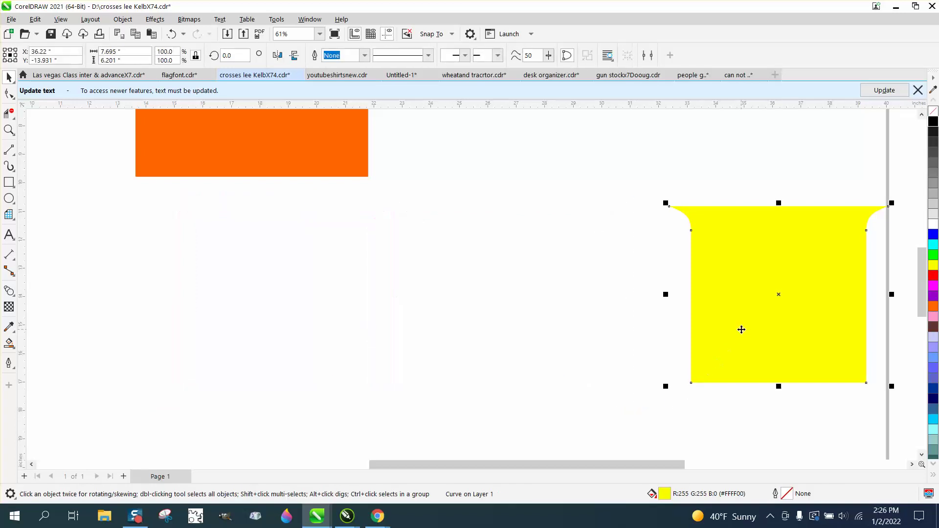
key(p)
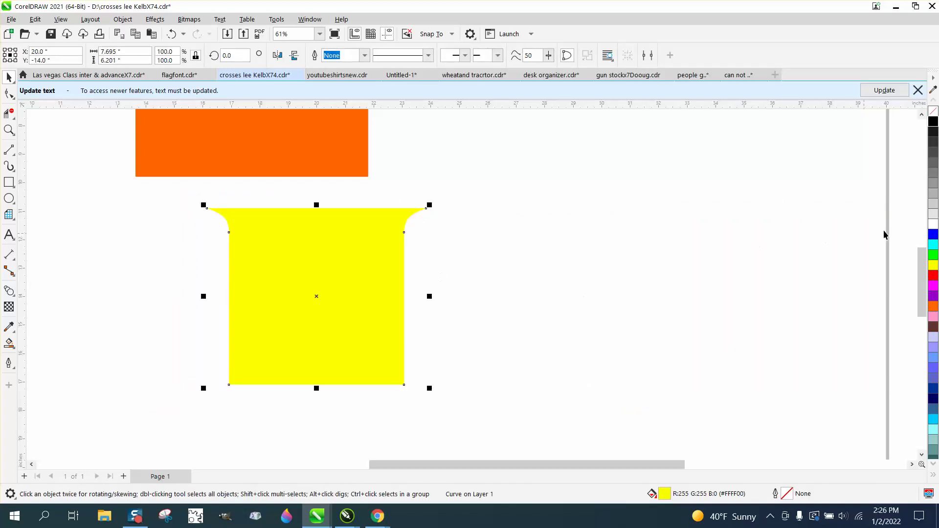
click(933, 112)
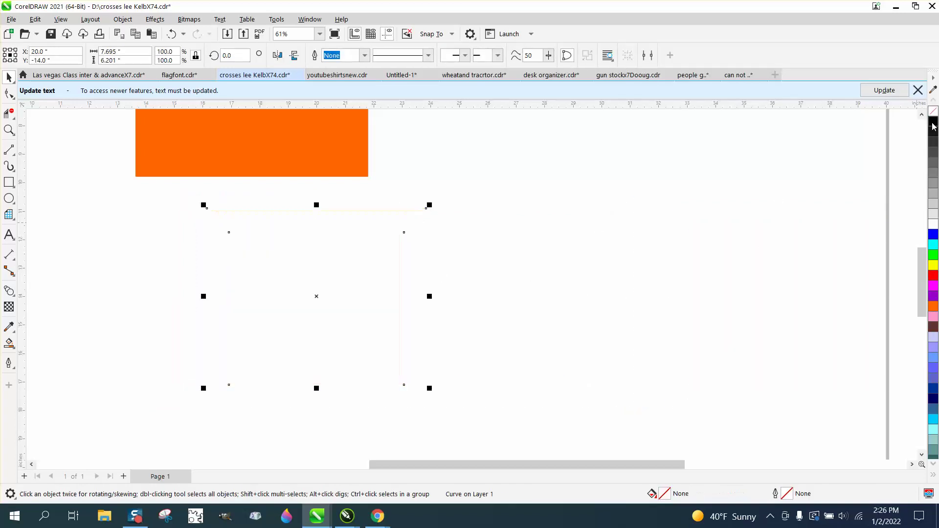
right_click(933, 121)
drag(318, 158, 627, 299)
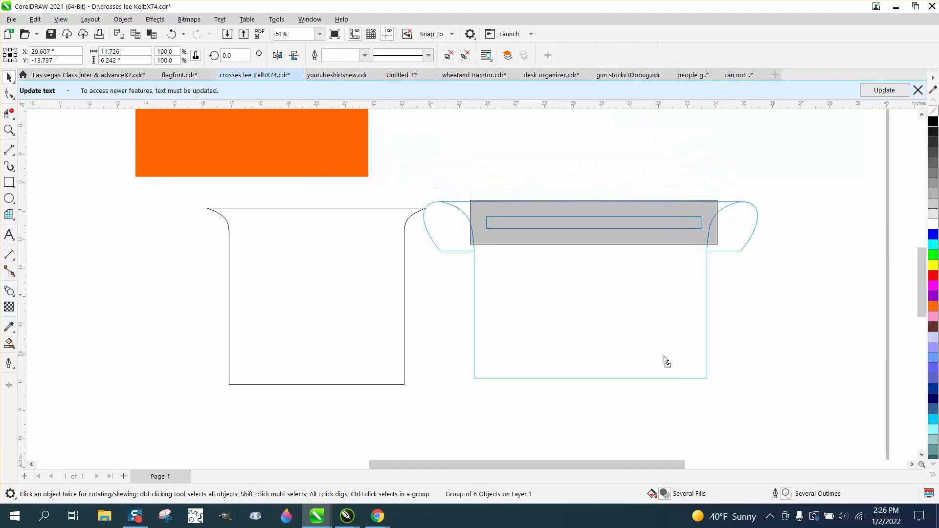
drag(665, 361, 669, 358)
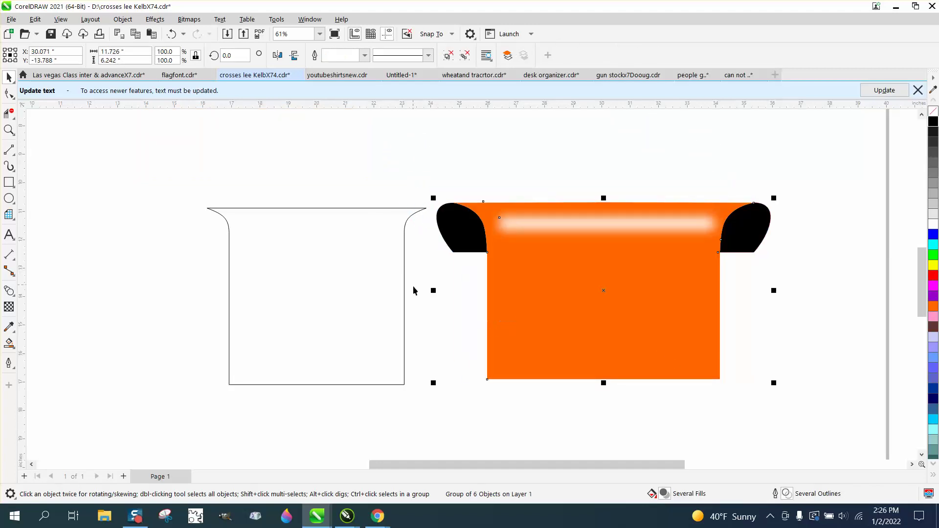
Draw a three-point curve curl at the sheet's top-left corner
click(9, 150)
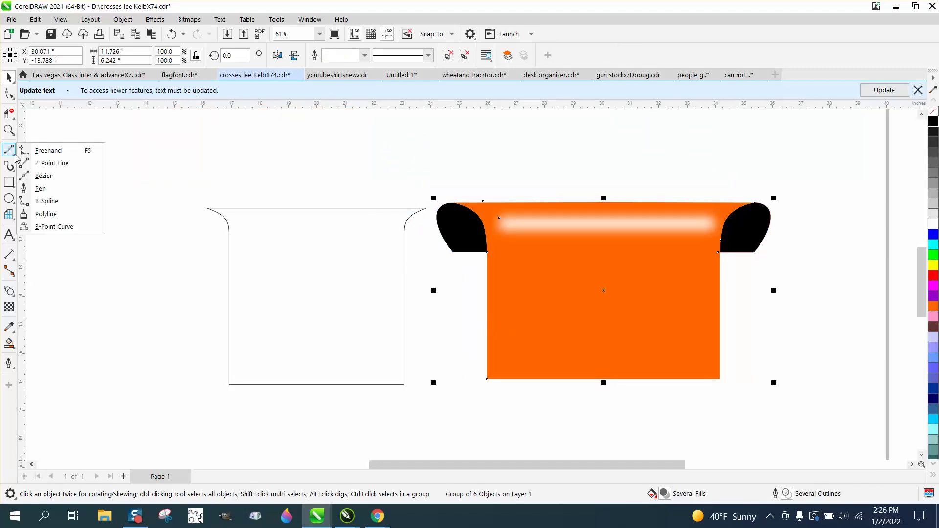
click(54, 226)
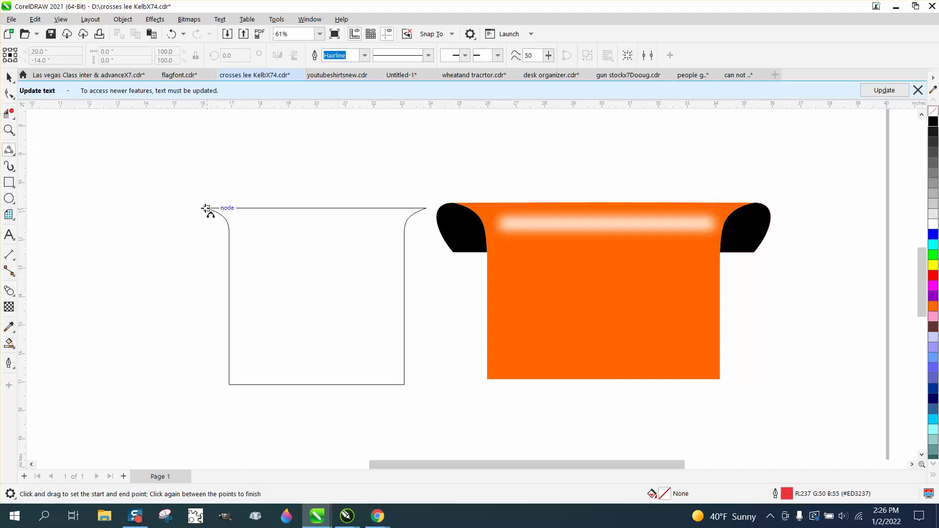
drag(206, 208, 205, 233)
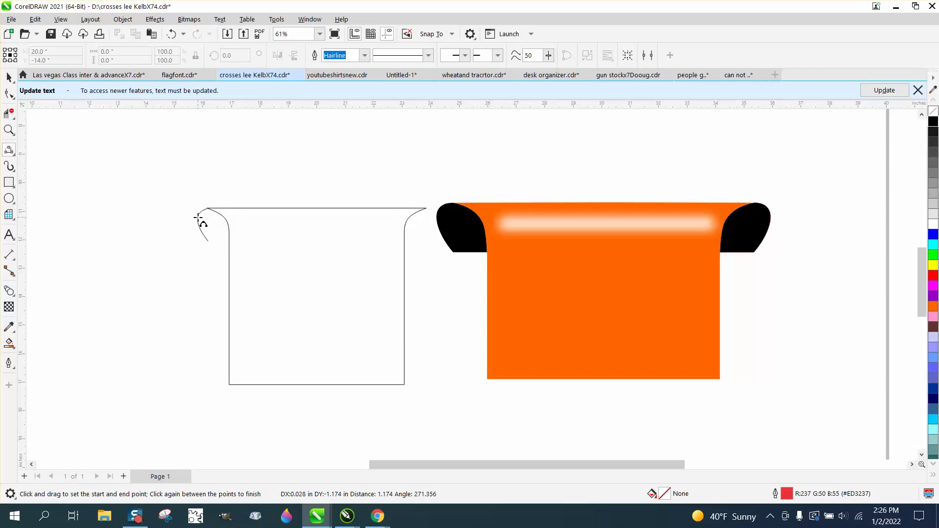
click(196, 216)
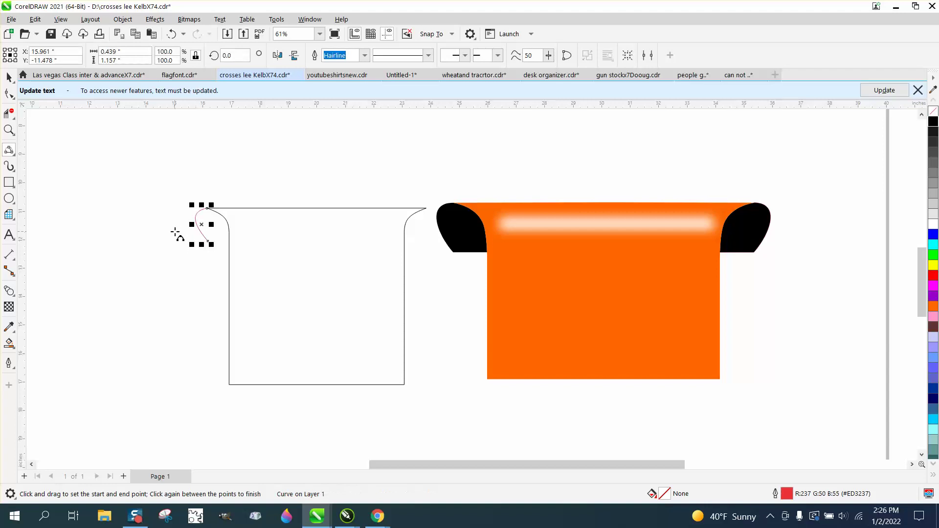
click(8, 130)
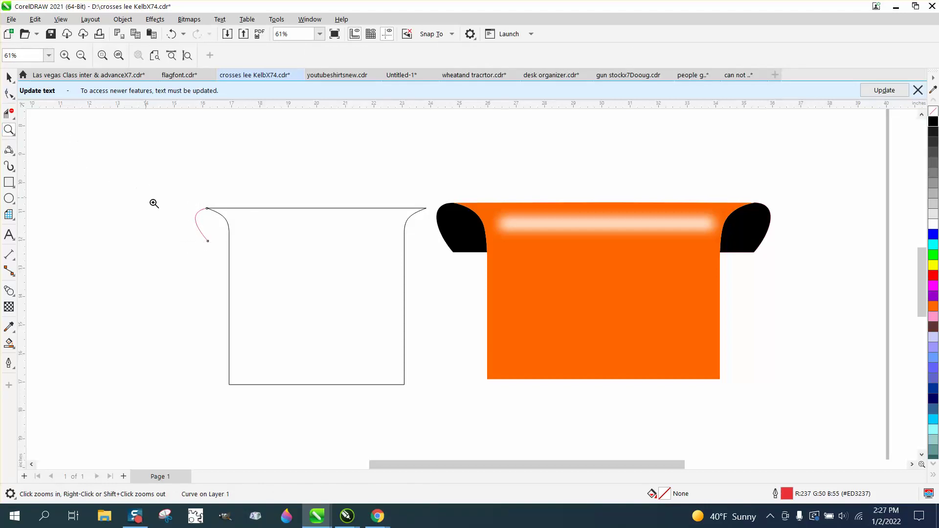
click(9, 77)
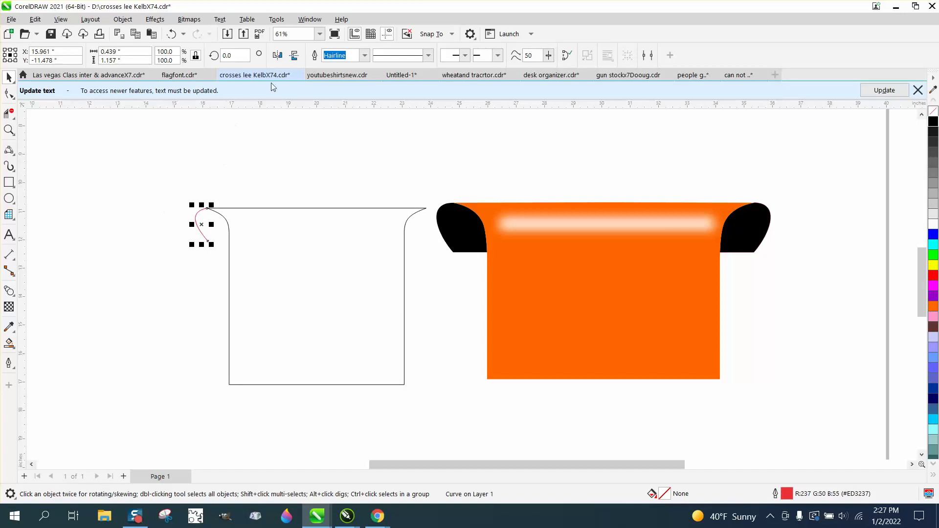
Mirror the curl horizontally onto the top-right corner and move the orange design further right
click(279, 56)
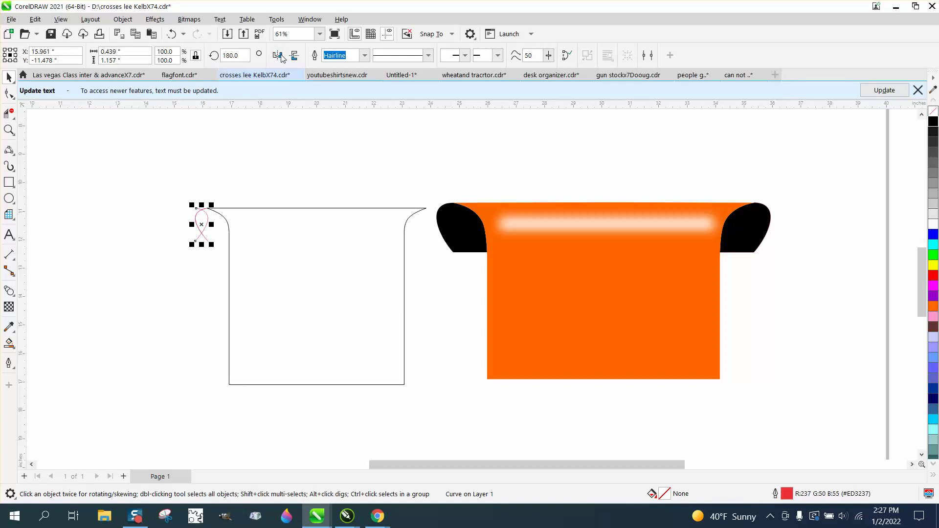
click(196, 211)
drag(195, 211, 430, 218)
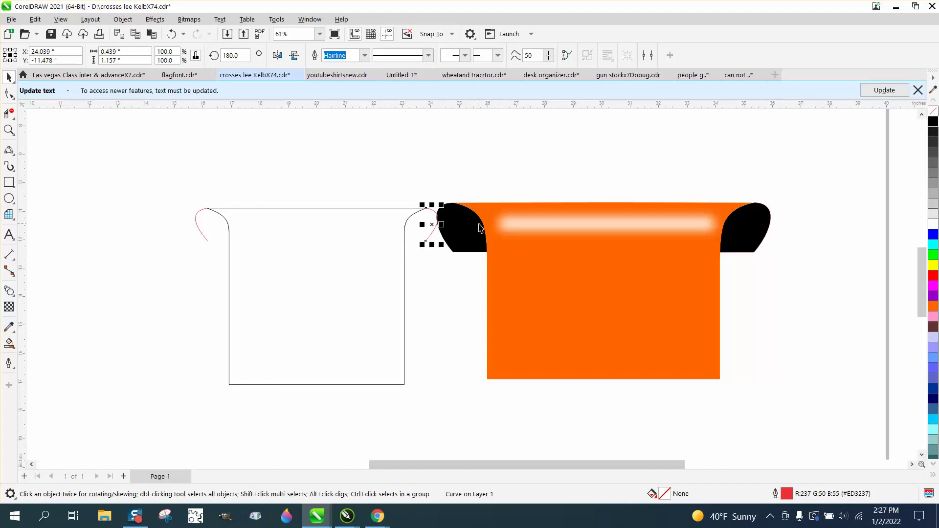
drag(485, 229, 551, 237)
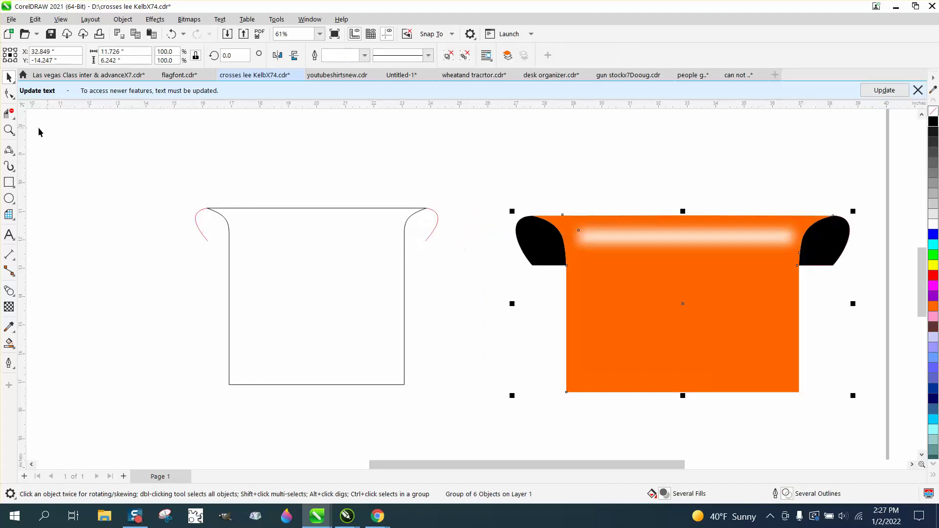
Draw a two-point line between the curl ends and trim its middle with Virtual Segment Delete
click(14, 156)
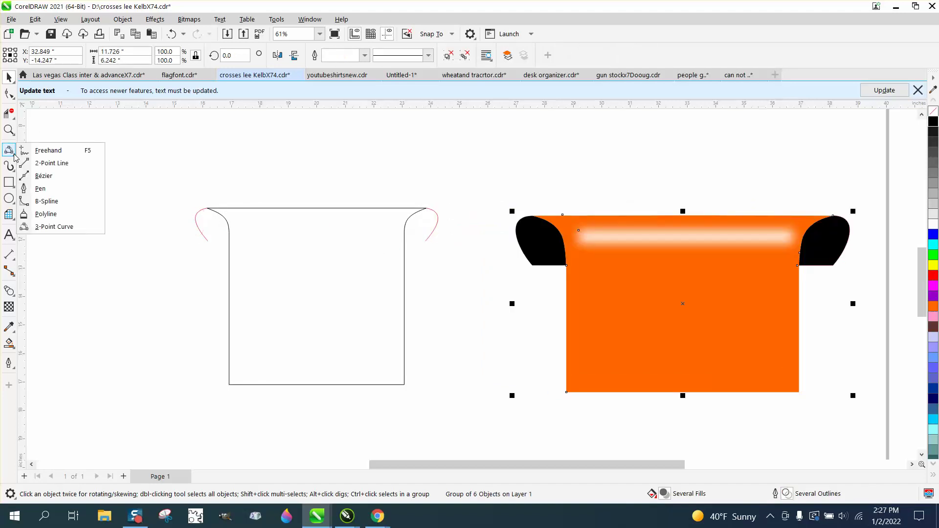
click(44, 160)
drag(208, 241, 425, 241)
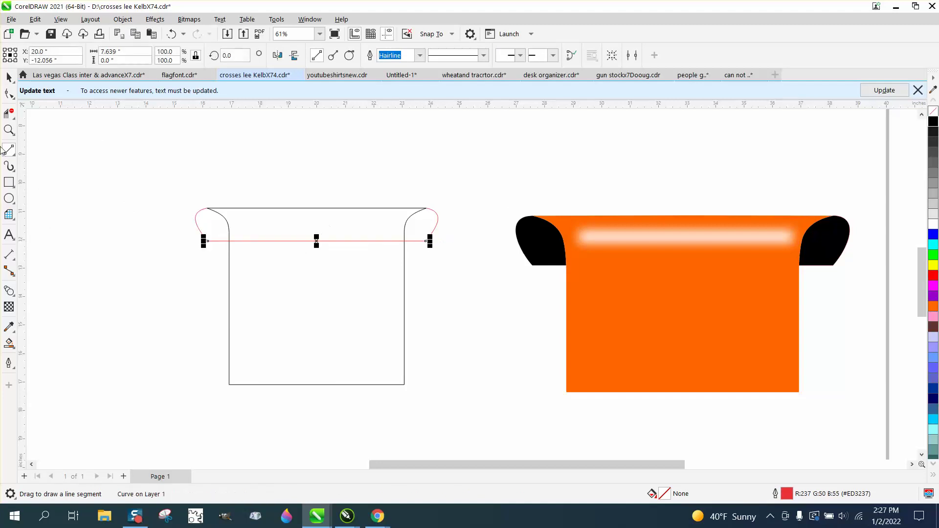
click(9, 113)
drag(266, 268, 267, 268)
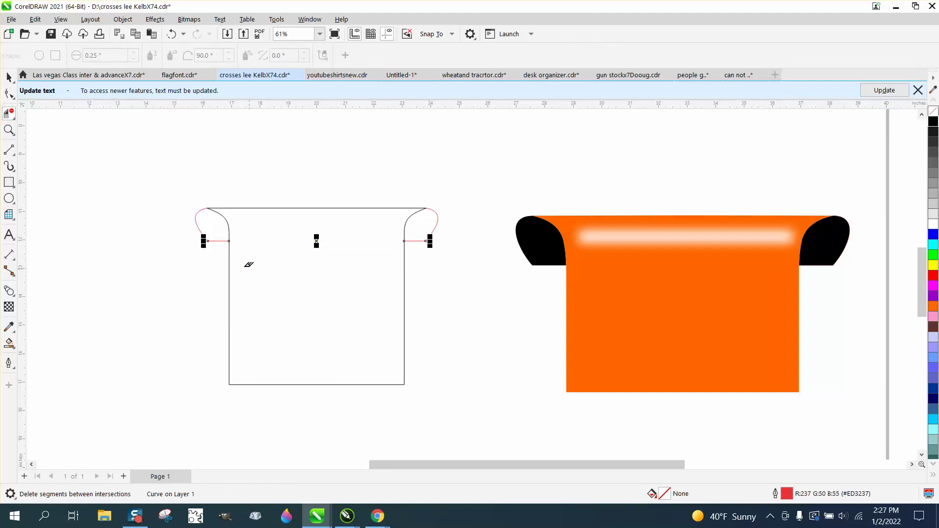
click(9, 78)
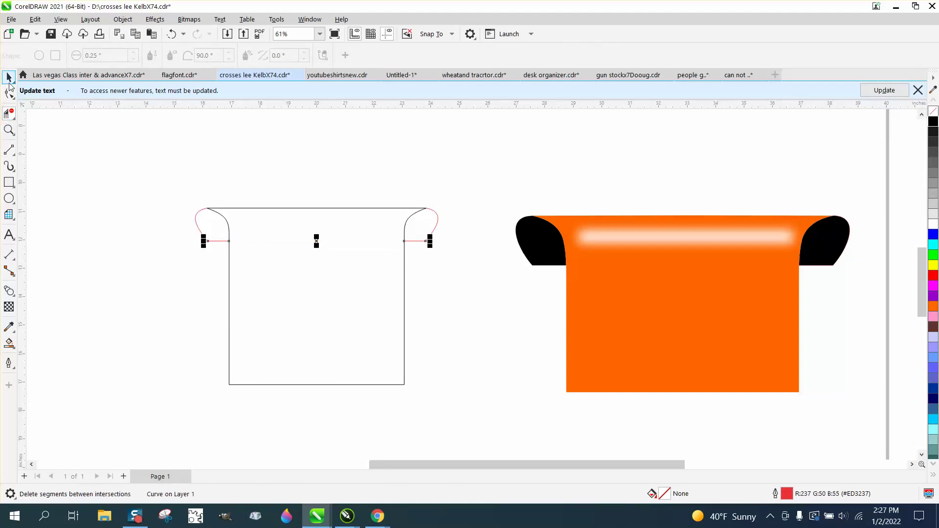
Smart Fill the sheet body orange and both curled ends black
click(9, 343)
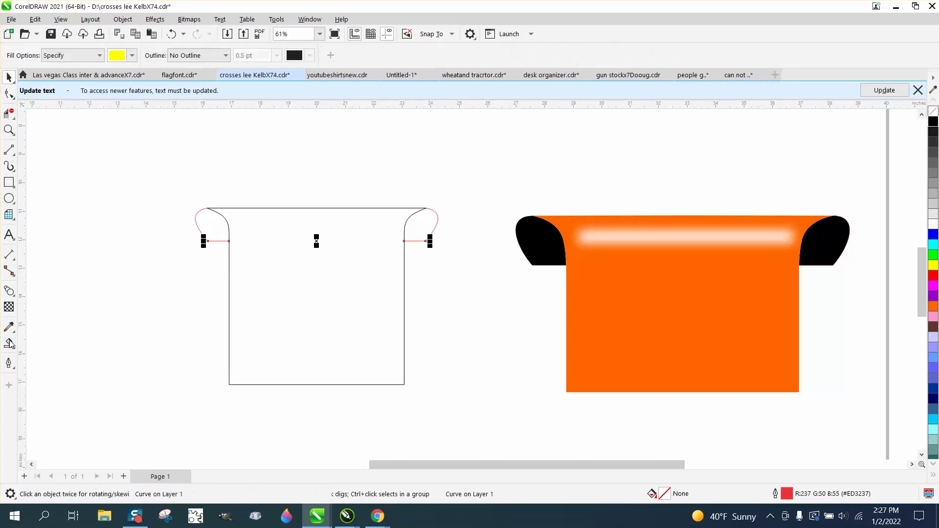
click(133, 55)
click(172, 160)
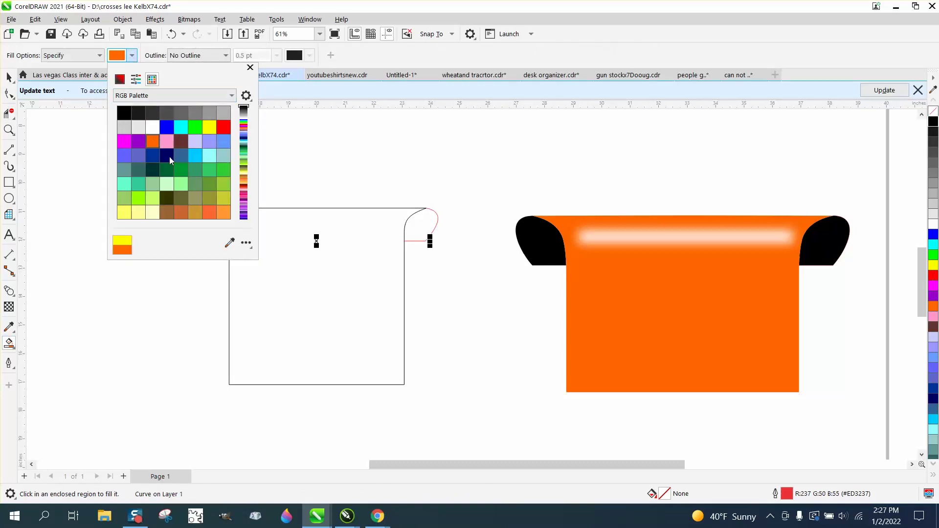
click(310, 272)
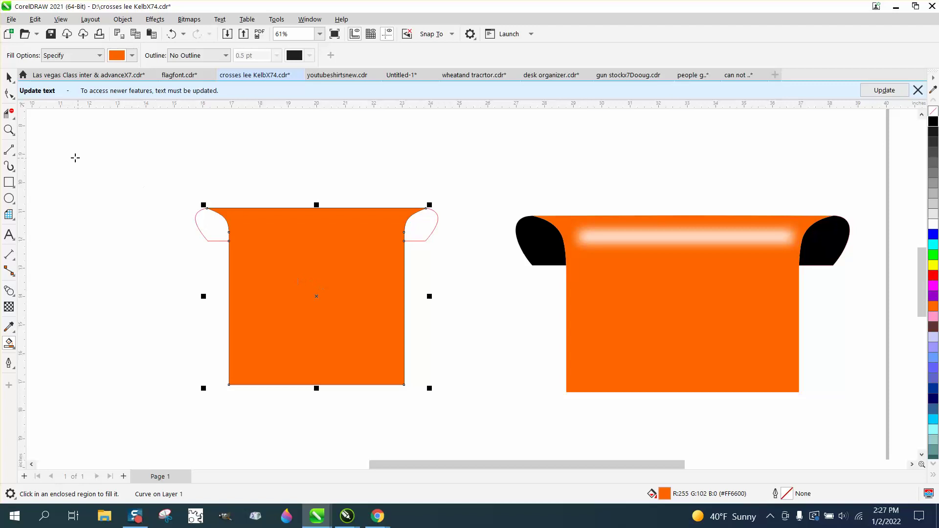
click(133, 56)
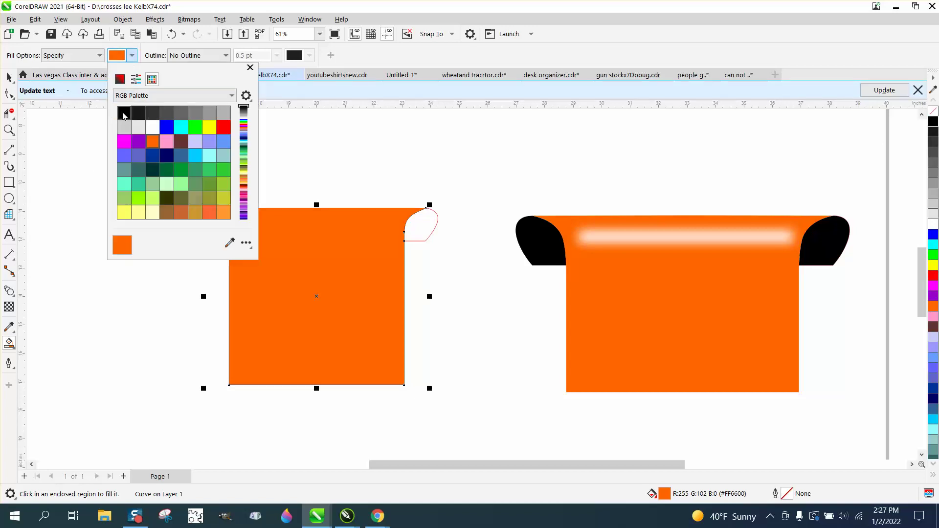
click(124, 113)
click(426, 223)
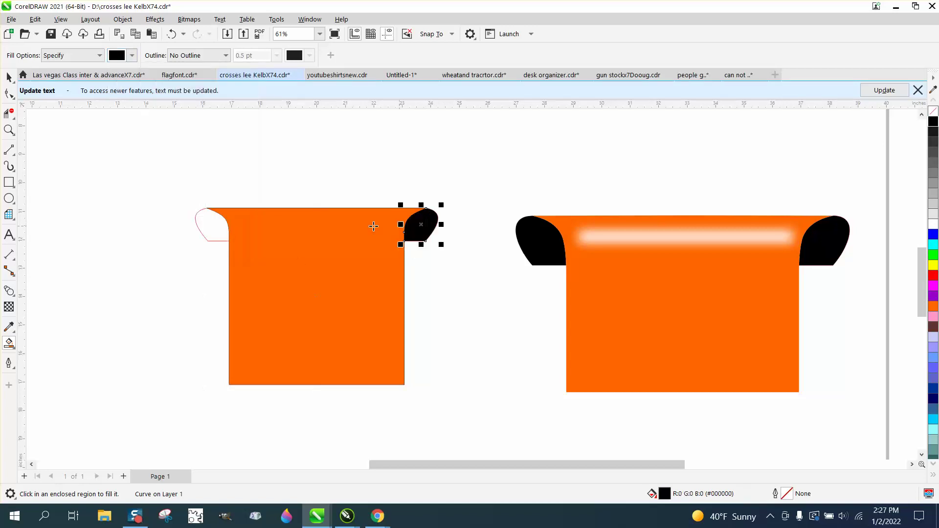
click(214, 226)
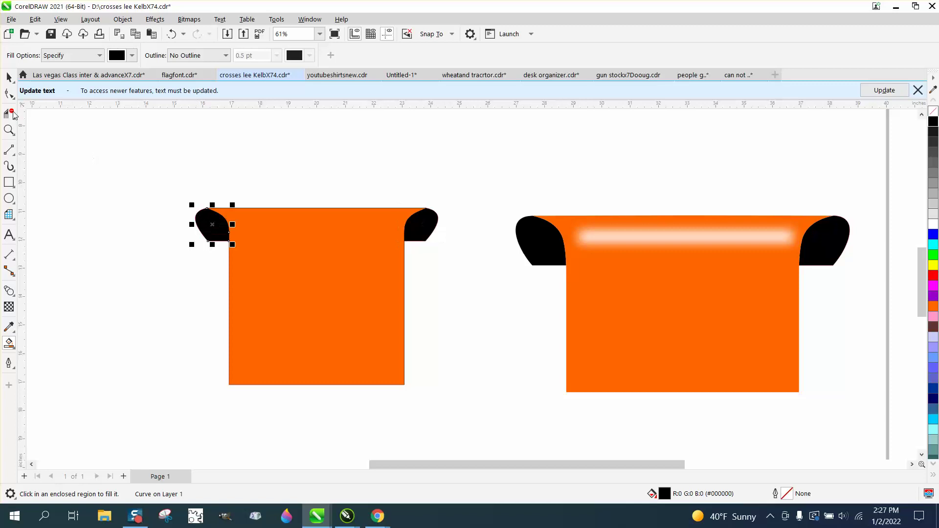
Select every part of the left design and remove all their outlines
click(9, 77)
drag(149, 184, 471, 404)
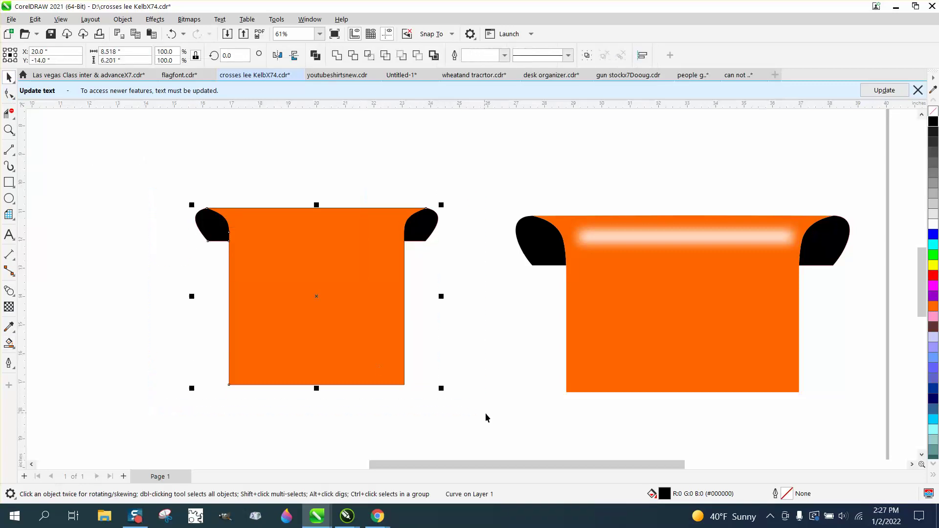
right_click(935, 112)
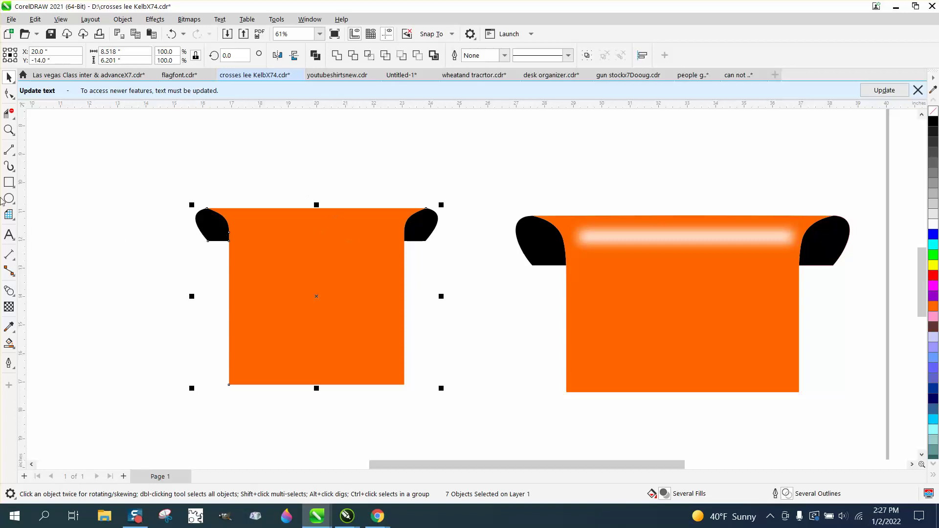
Draw a thin 5.649 × 0.361-inch strip across the orange body's top, filled white with no outline
click(8, 182)
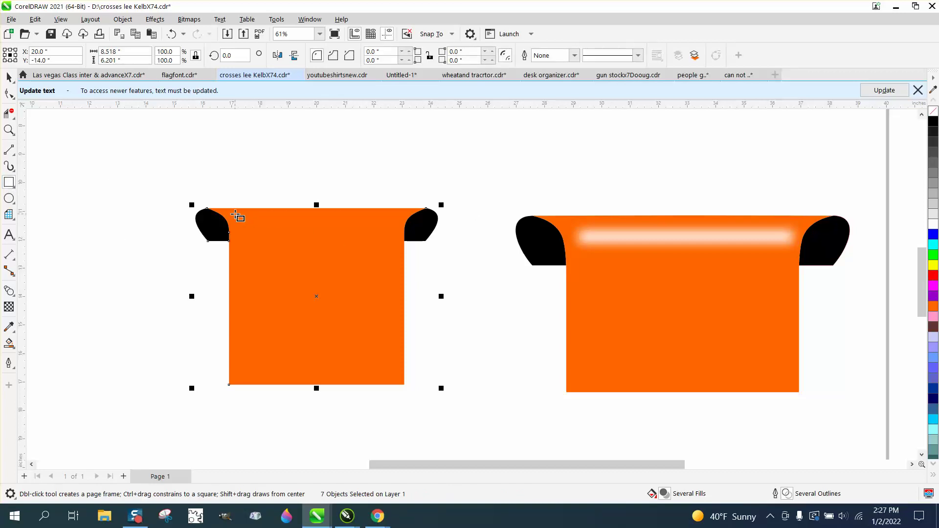
drag(235, 214, 397, 224)
click(934, 224)
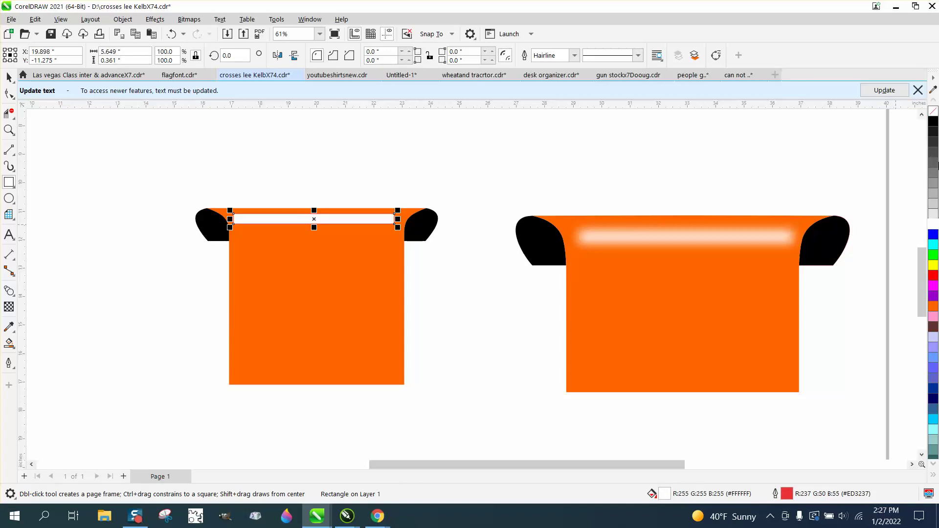
right_click(933, 112)
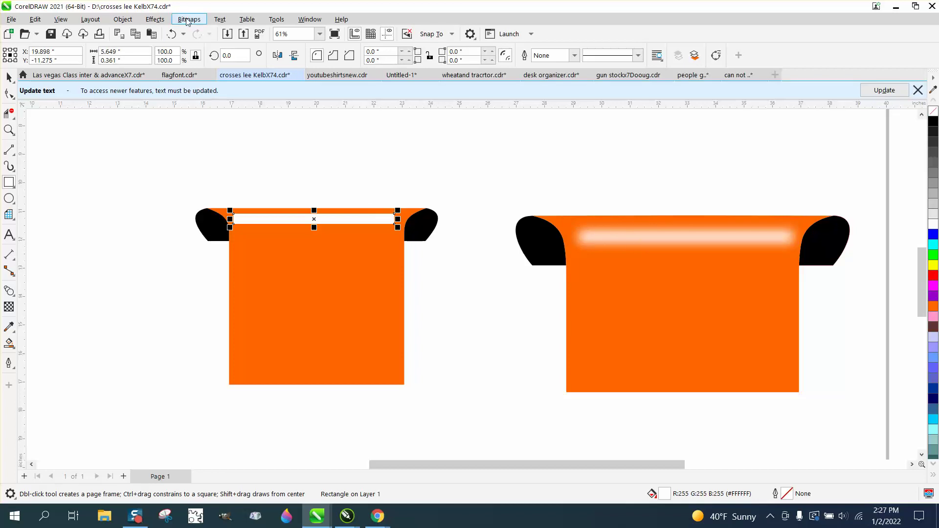
Apply a Gaussian Blur to the white strip
click(156, 20)
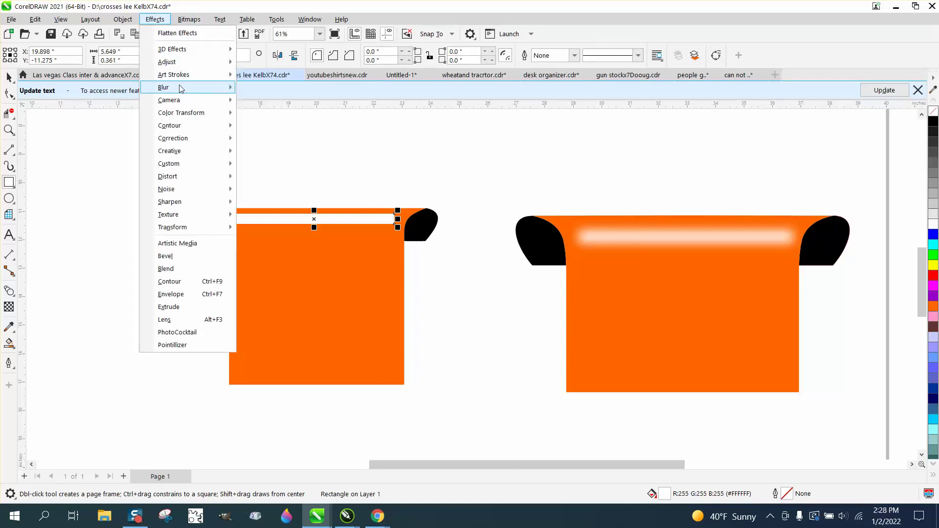
mouse_move(178, 92)
click(293, 114)
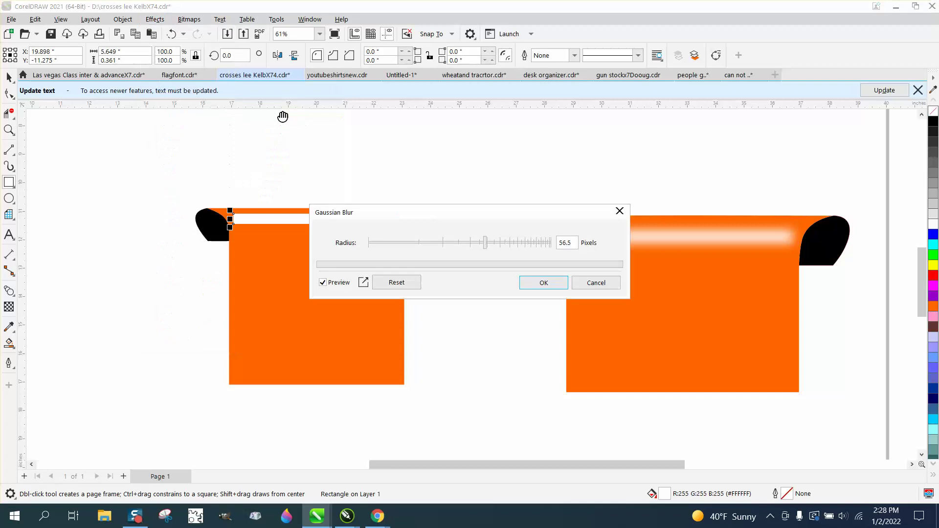
drag(499, 213, 615, 222)
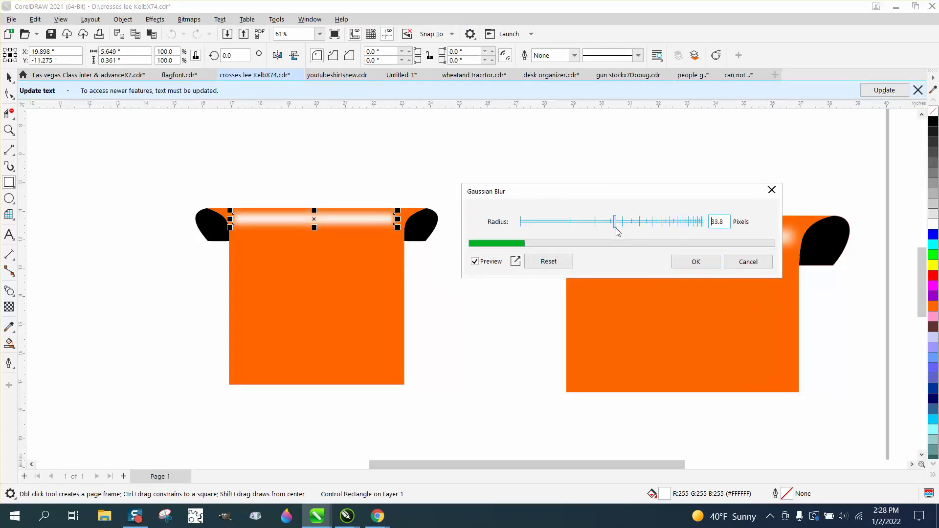
click(694, 262)
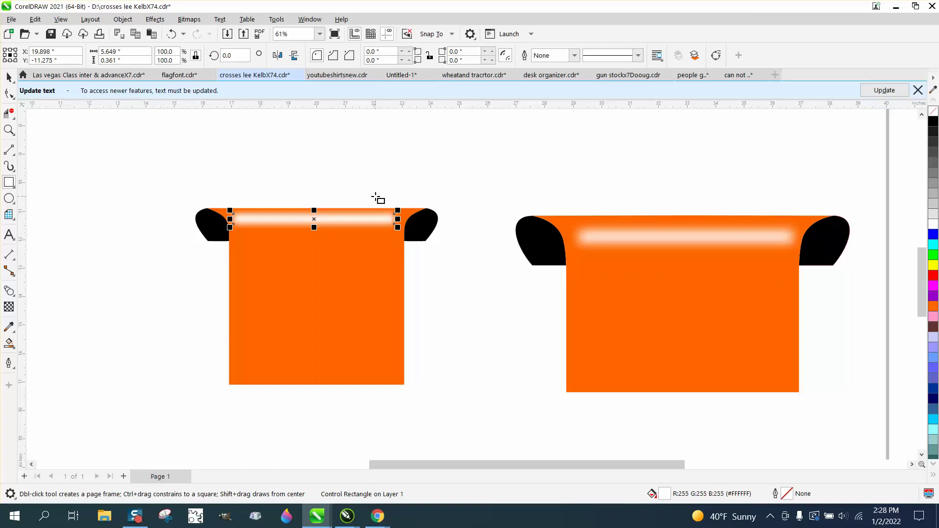
Move the blurred strip back up to the top of the orange body
key(p)
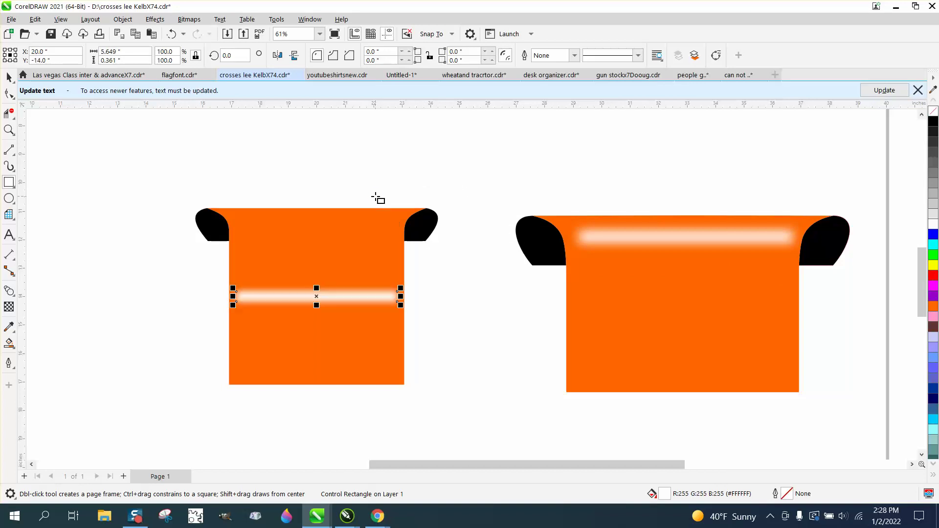
click(9, 77)
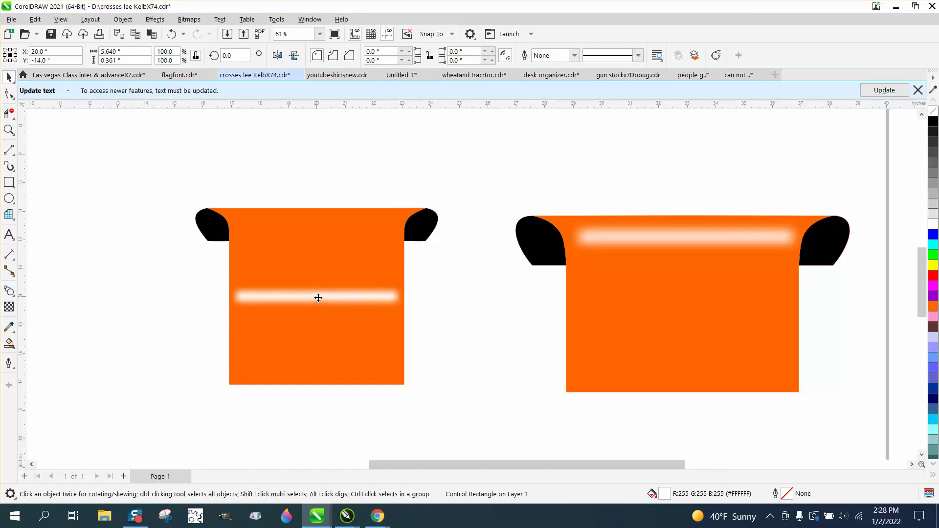
drag(317, 297, 322, 221)
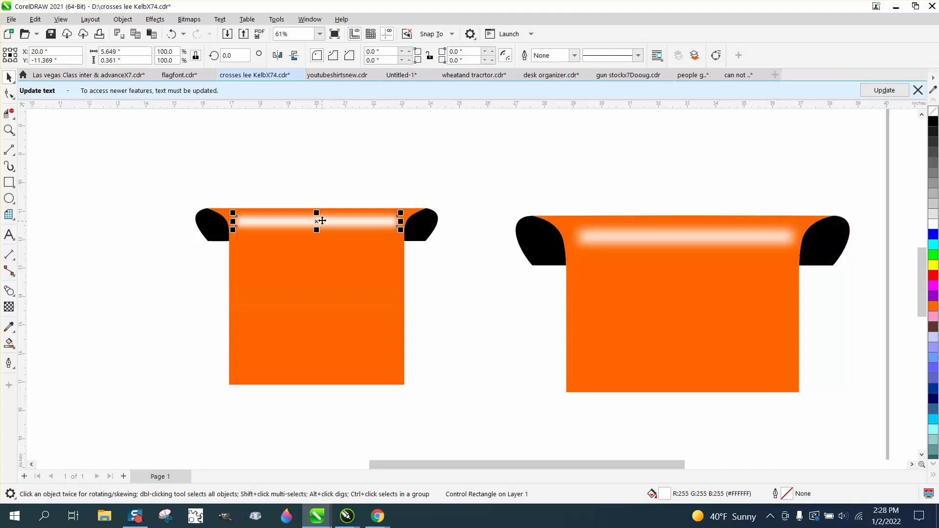
click(329, 161)
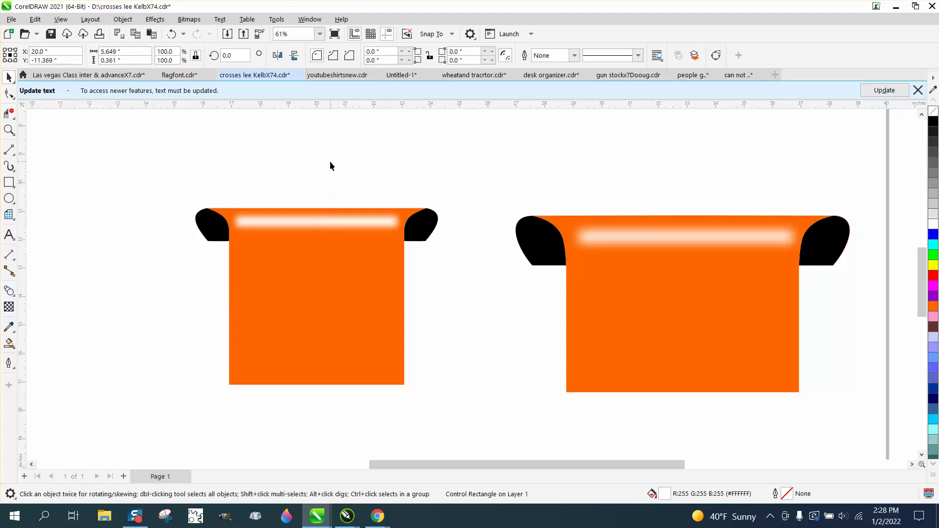
Reapply Gaussian Blur to the white highlight bar with a radius of about 57.8 pixels
click(347, 226)
click(155, 20)
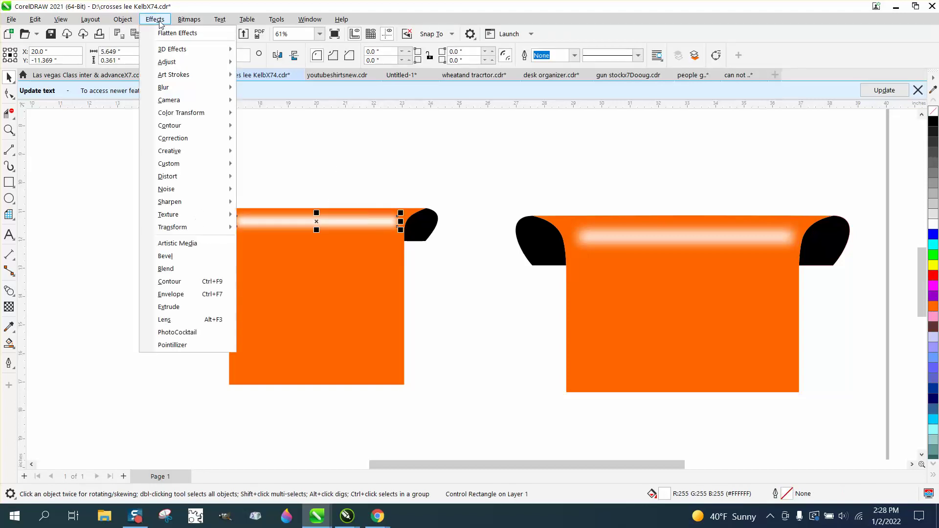
mouse_move(168, 88)
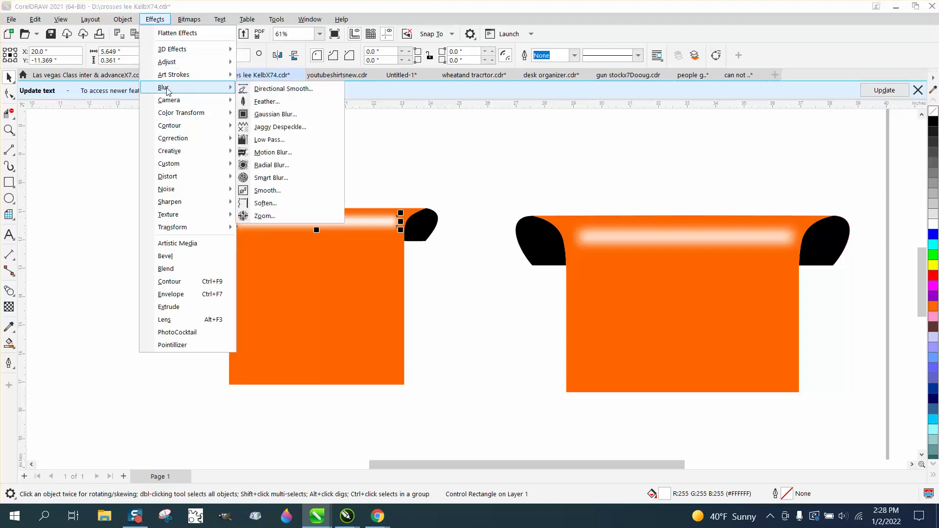
click(275, 114)
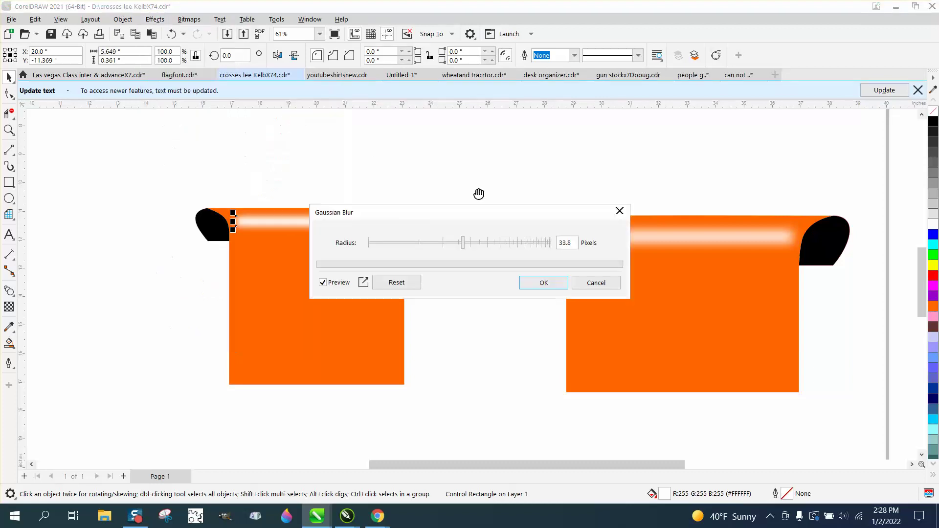
drag(529, 218, 680, 219)
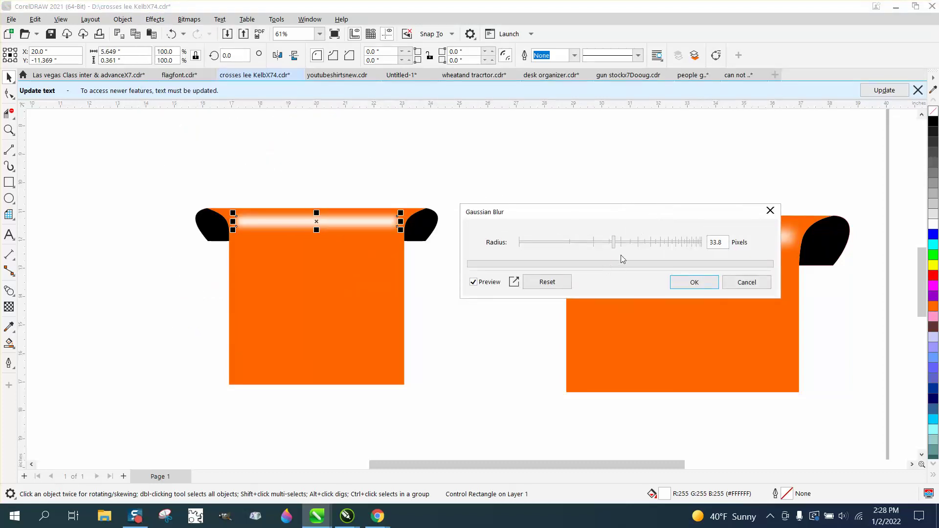
drag(615, 249, 641, 249)
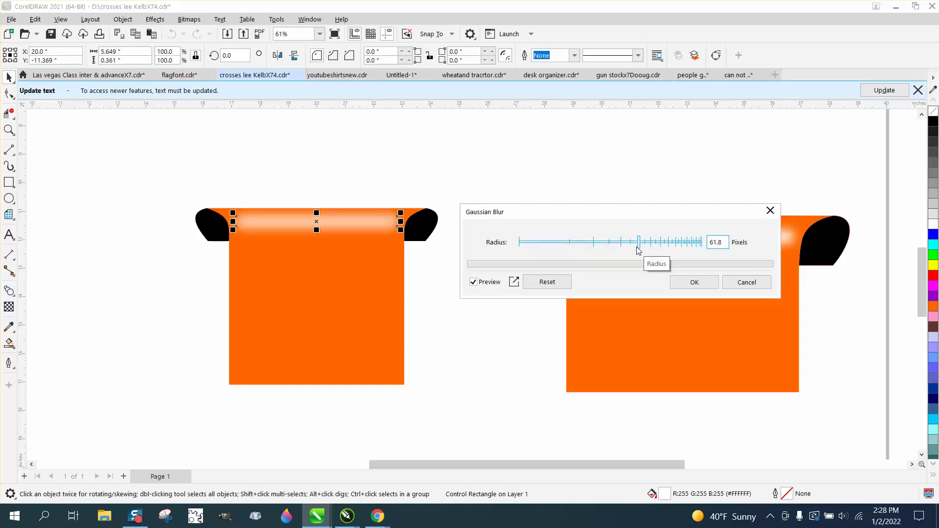
click(624, 246)
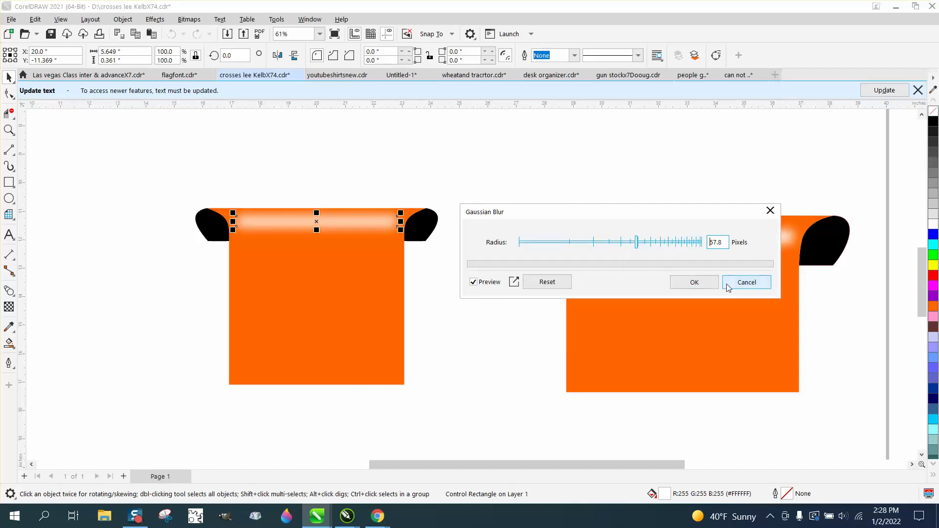
click(694, 282)
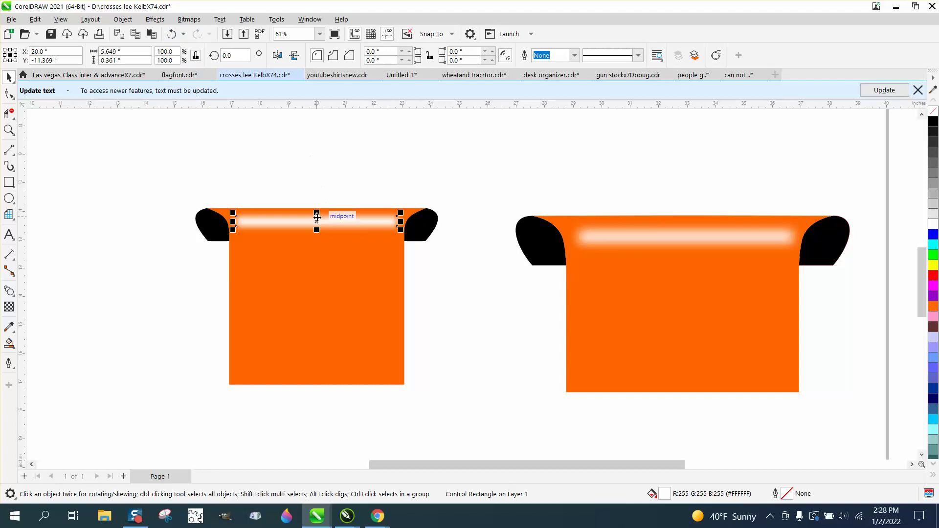
Duplicate all nine parts of the shirt and place the copy further left
drag(171, 169, 202, 262)
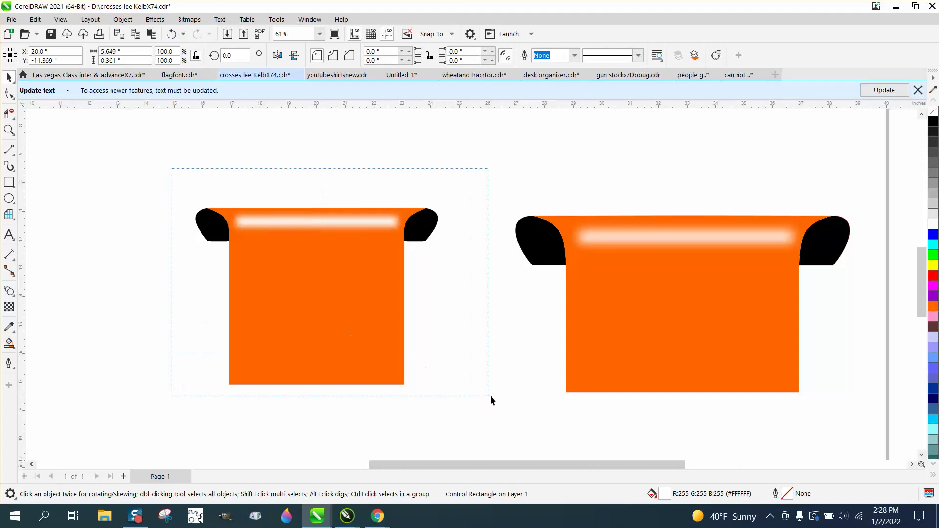
drag(491, 395, 491, 399)
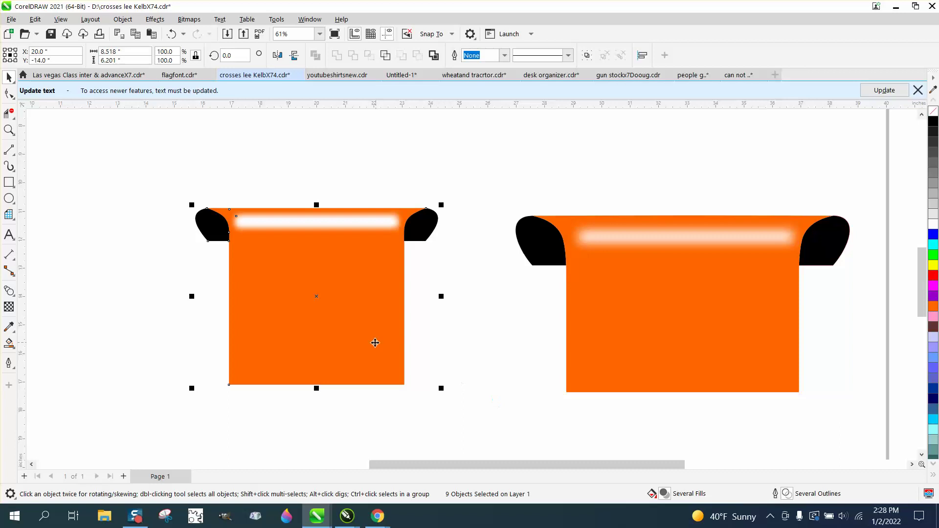
scroll(425, 294, down, 2)
drag(353, 295, 174, 300)
click(214, 217)
Shift the copy's highlight upward and draw a new 5.38 × 0.418-inch bar across its top
drag(205, 255, 231, 192)
click(118, 221)
click(9, 182)
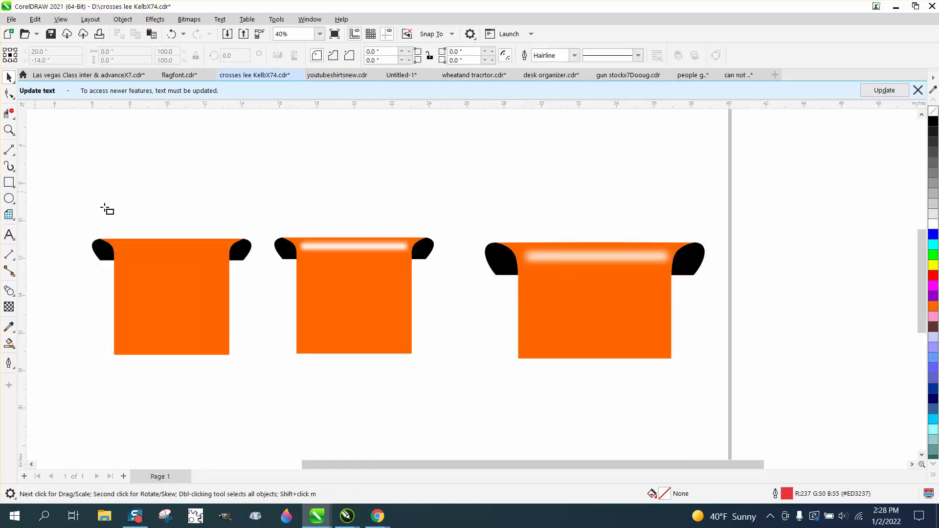
drag(120, 248, 223, 258)
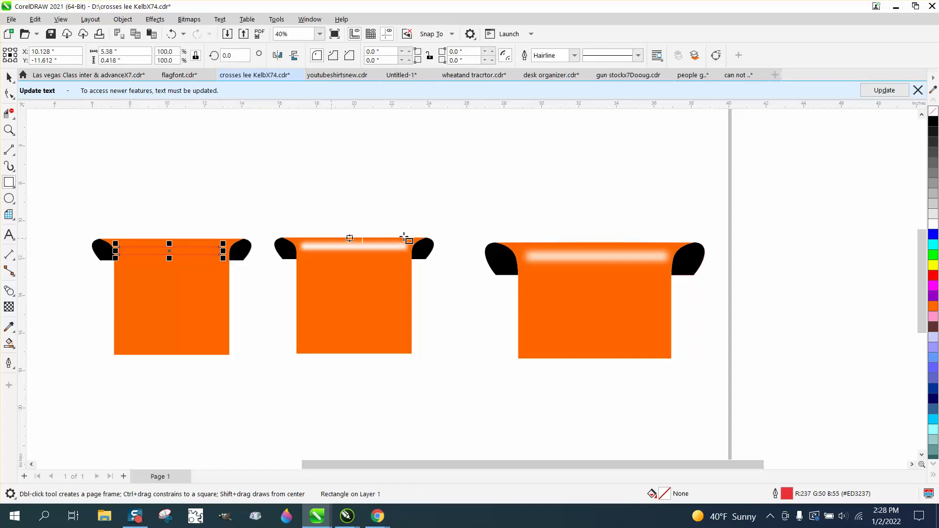
Fill the thin bar white and convert it to a 300-dpi bitmap
click(934, 226)
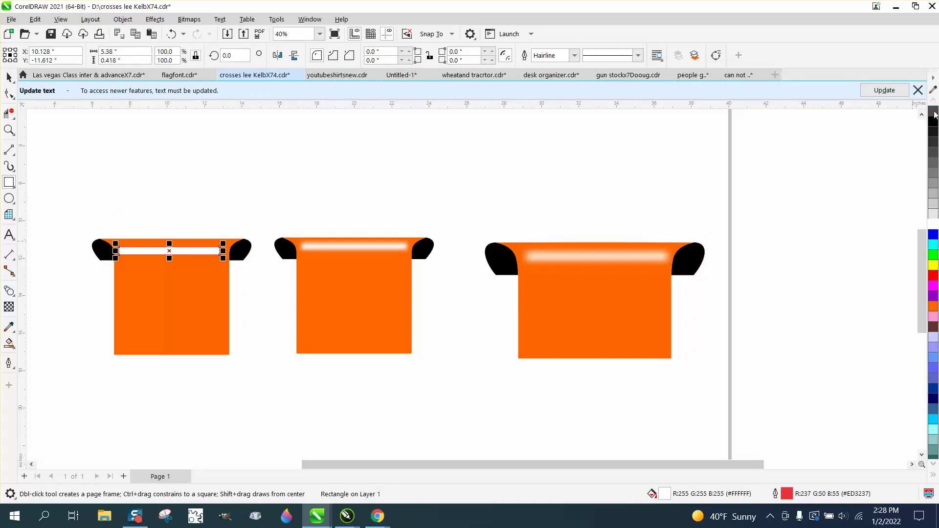
click(189, 19)
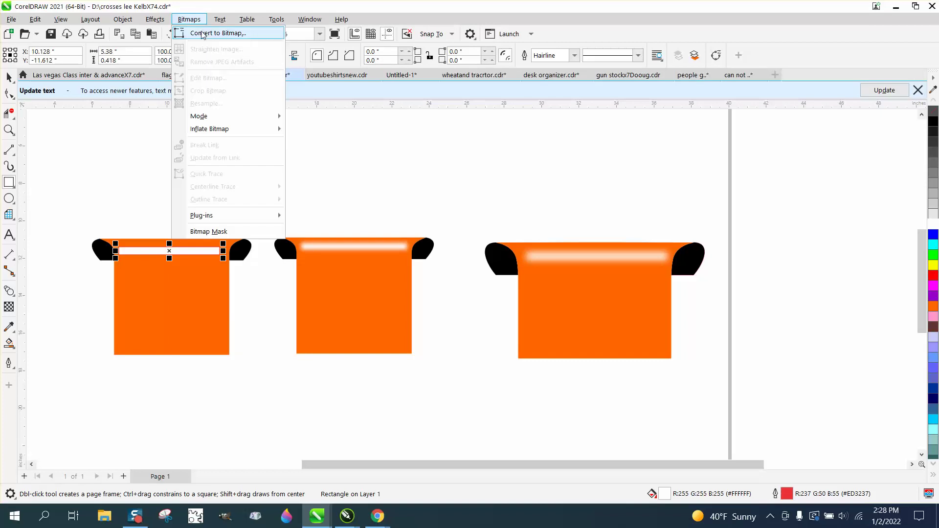
click(202, 34)
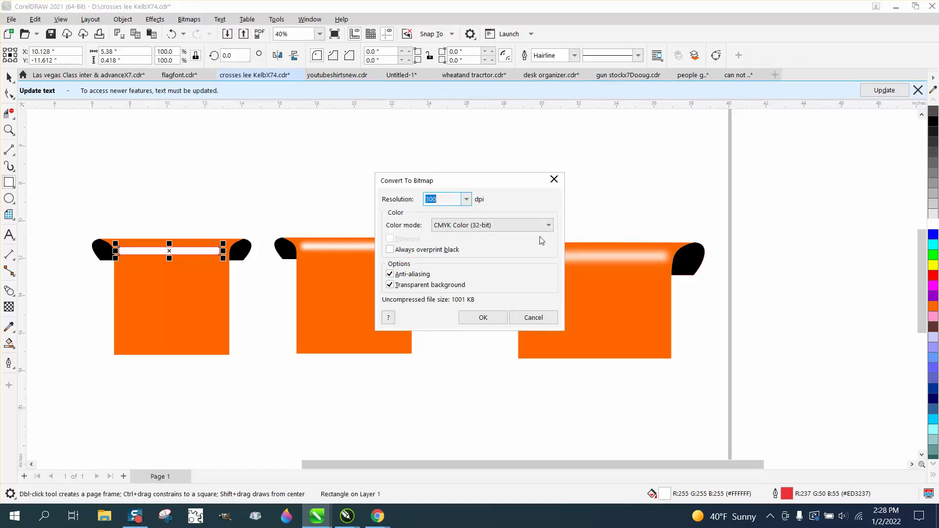
click(480, 318)
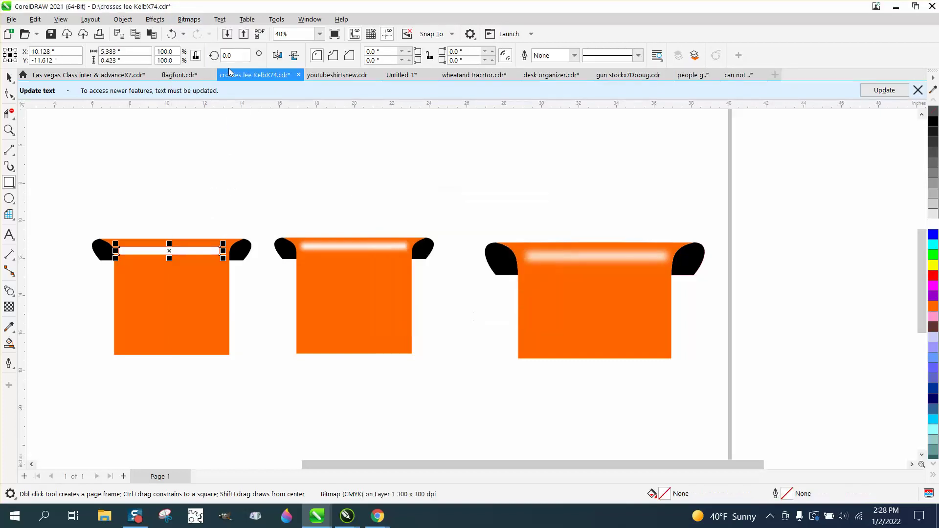
click(190, 20)
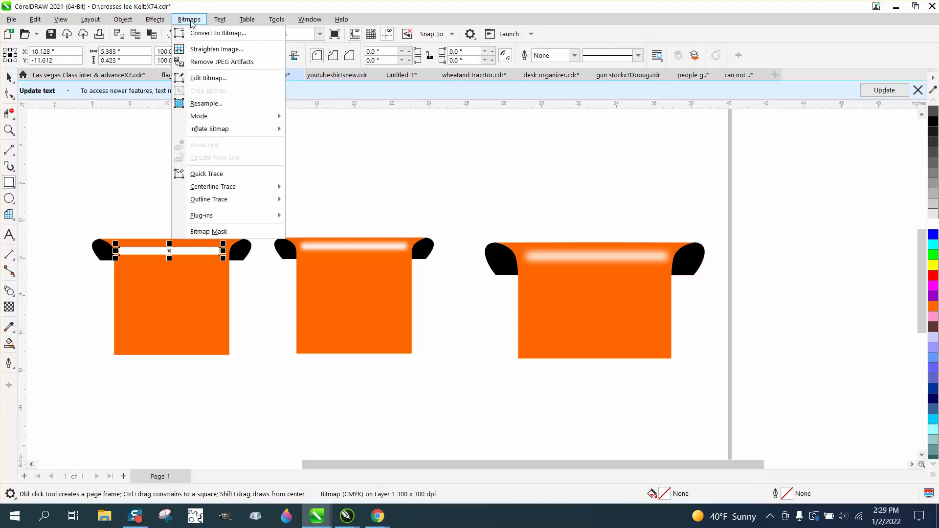
mouse_move(155, 19)
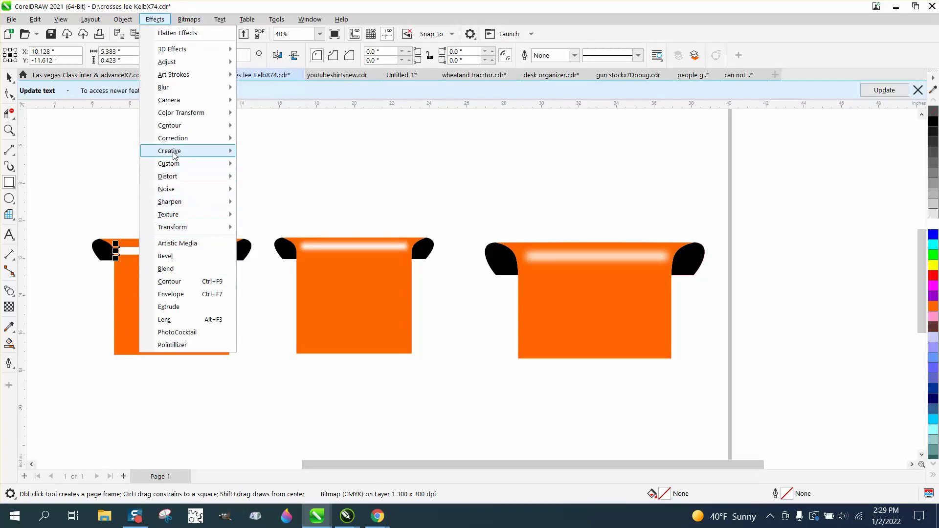
Apply an elliptical Vignette to the bar, adjusting how the glow fades
mouse_move(175, 155)
click(266, 267)
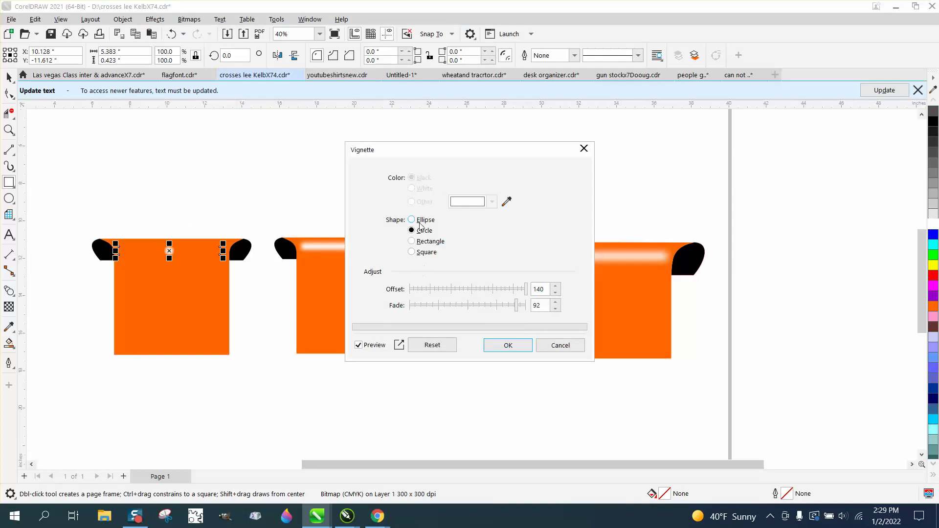
click(413, 221)
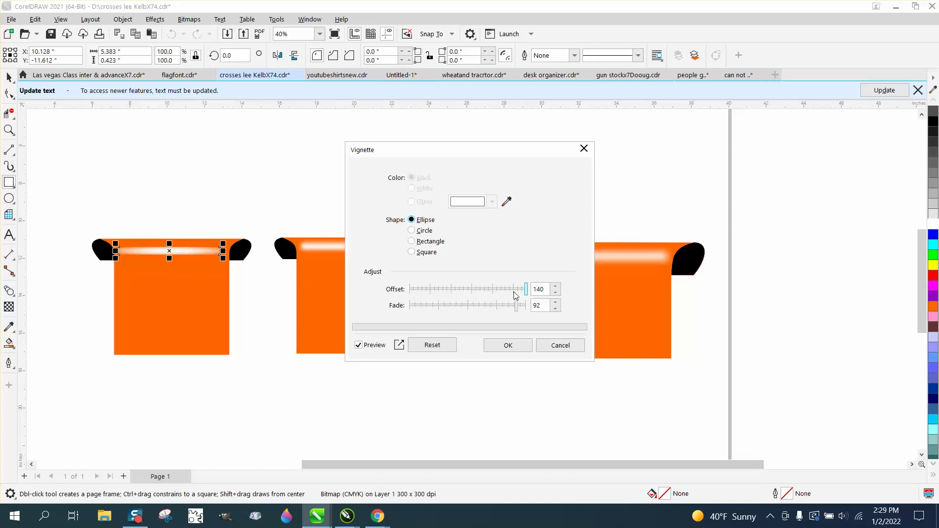
drag(526, 289, 523, 310)
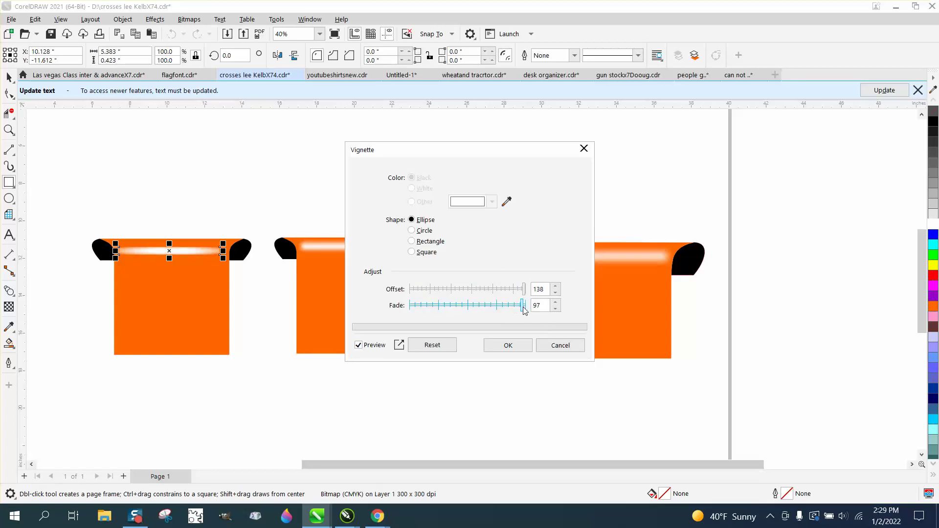
click(509, 345)
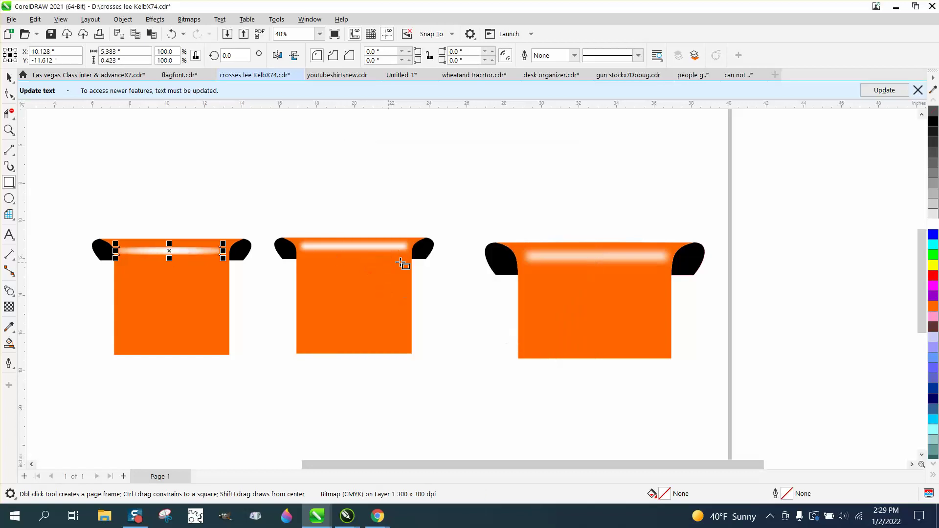
Zoom in on the two left shirts and delete the left shirt's glow bar
click(9, 130)
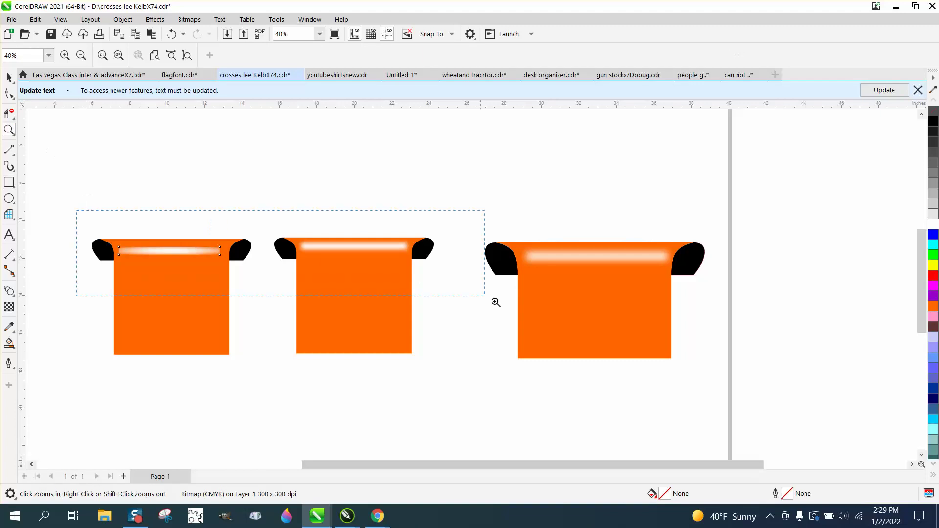
drag(496, 302, 519, 312)
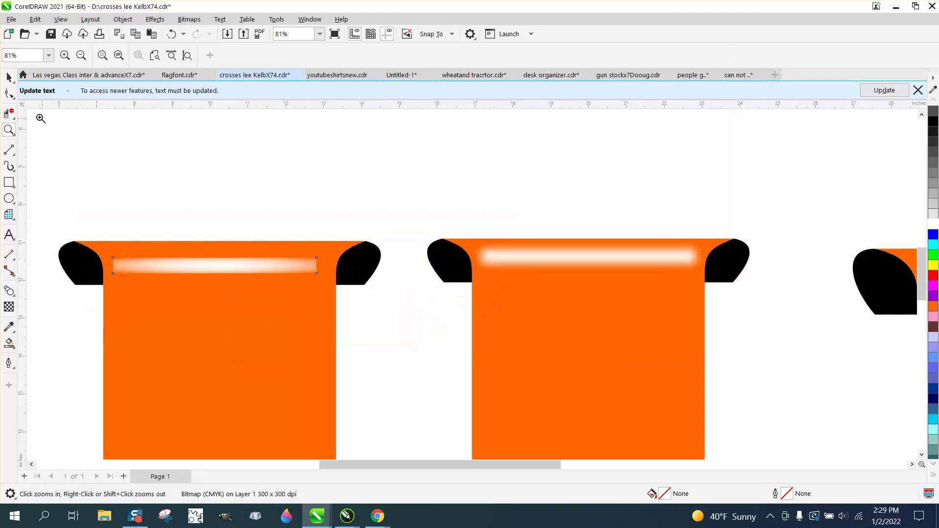
click(9, 77)
click(223, 205)
click(243, 264)
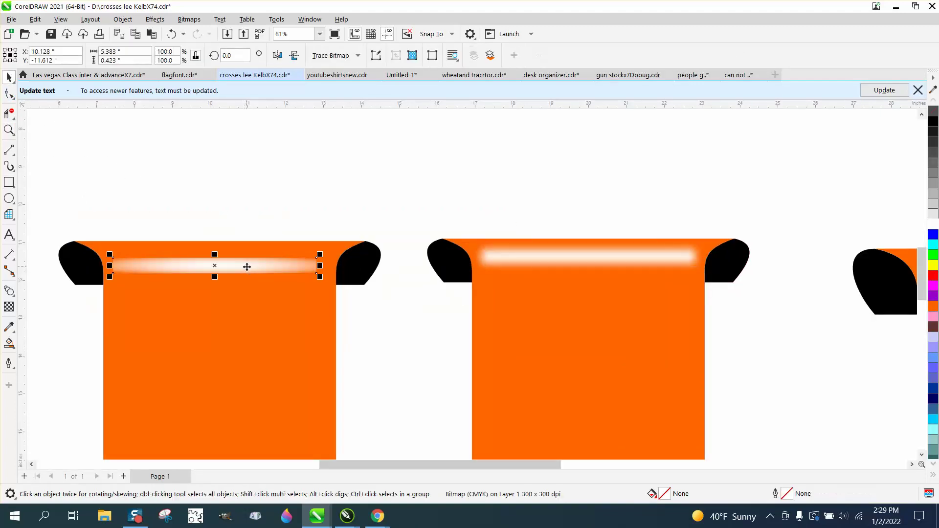
key(Delete)
scroll(225, 209, down, 2)
Group the middle shirt's parts and make a mirrored copy below it
drag(511, 347, 619, 418)
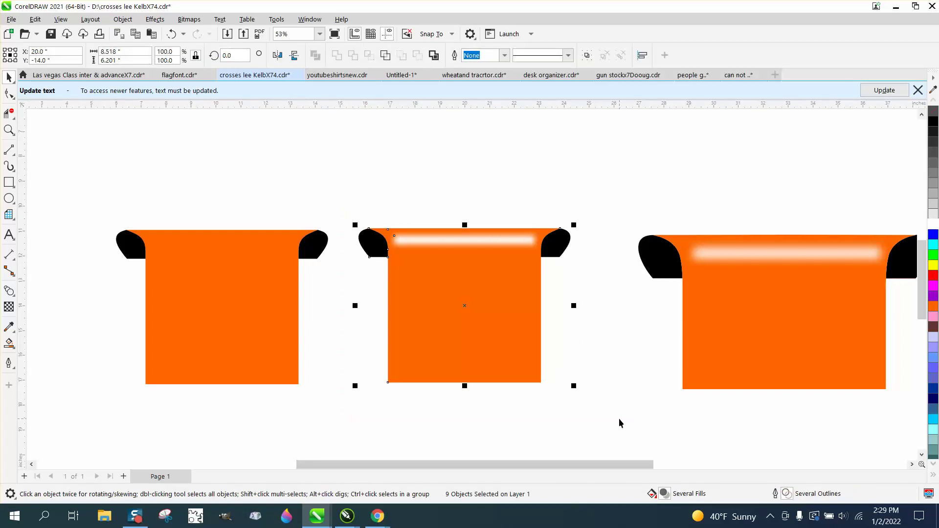
key(ctrl+g)
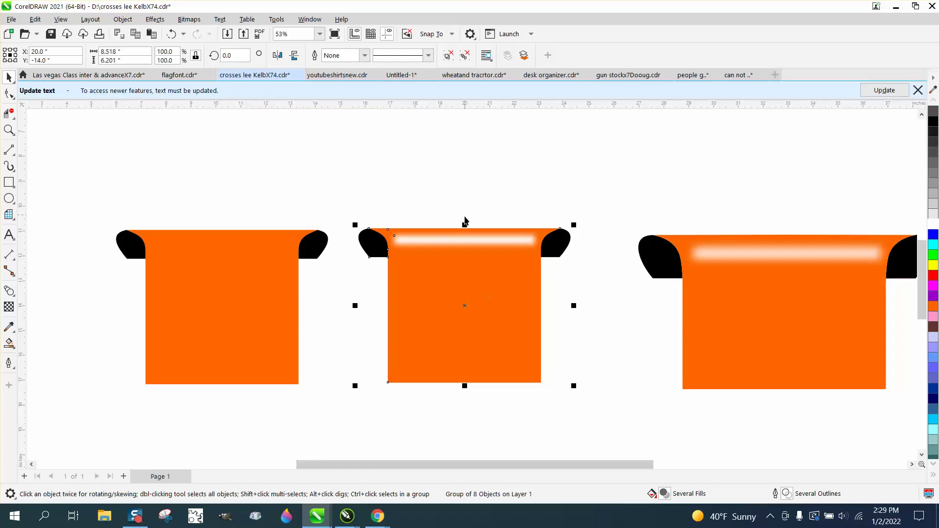
drag(464, 225, 469, 397)
scroll(380, 310, down, 2)
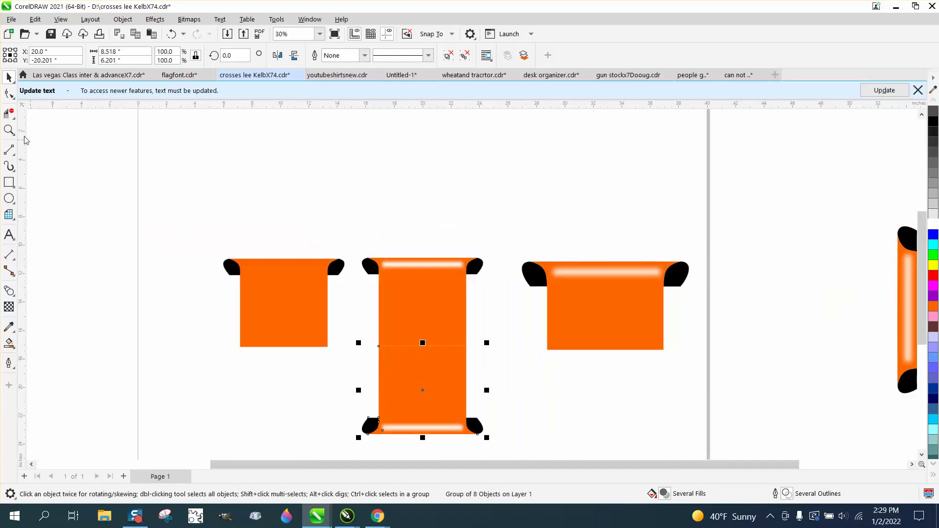
Zoom in on the seam and nudge the lower mirrored copy up to close it
key(z)
drag(346, 305, 473, 379)
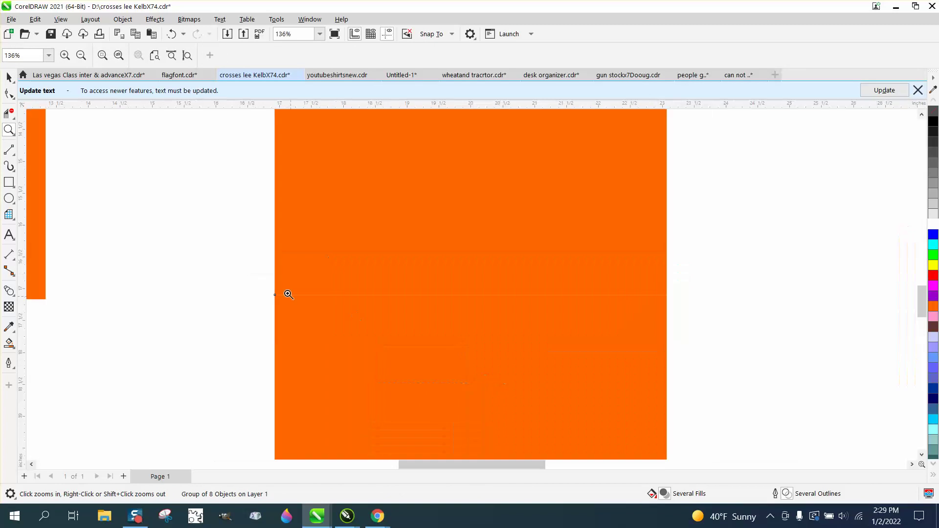
click(9, 77)
click(222, 153)
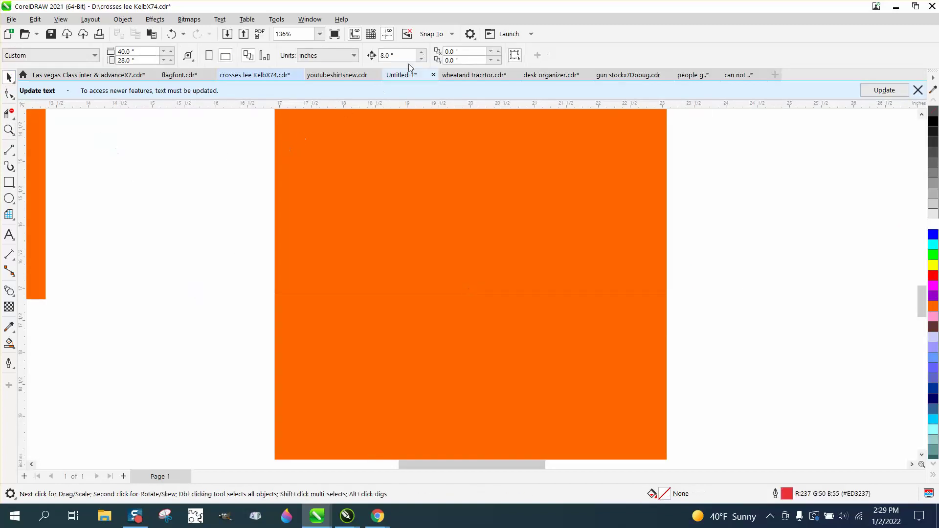
text(.01)
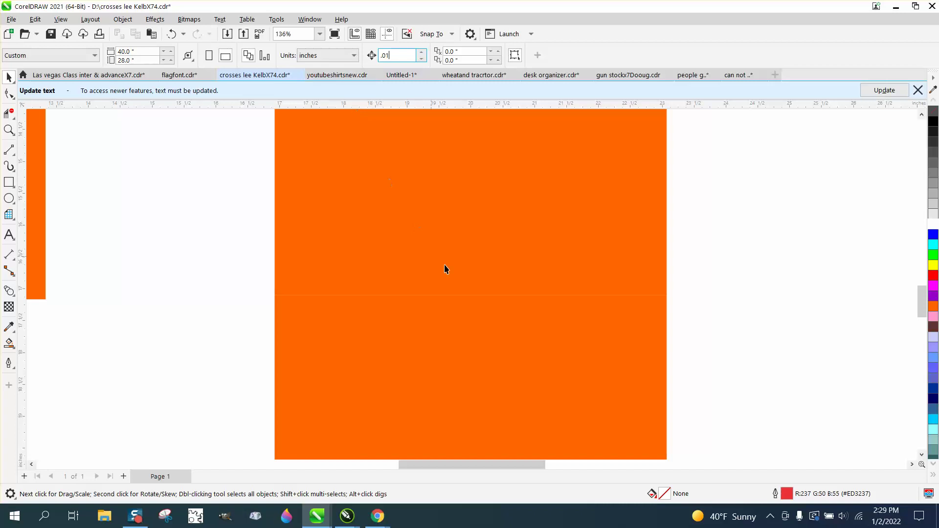
click(485, 322)
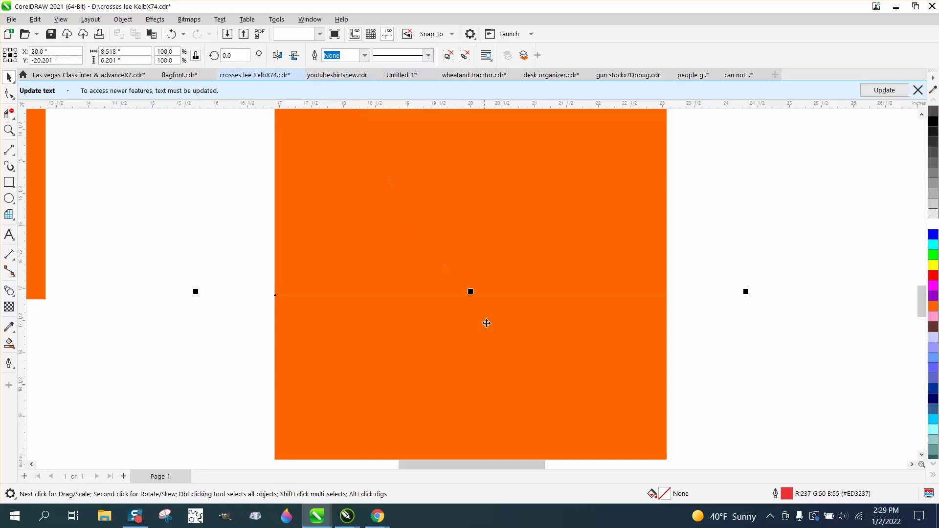
scroll(487, 323, down, 3)
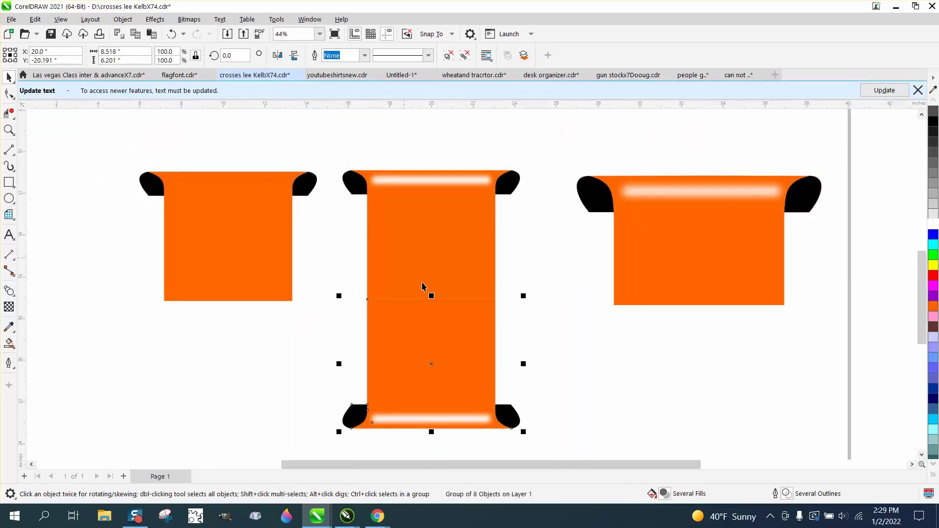
key(Up)
key(Up)
key(Up)
key(Up)
key(Up)
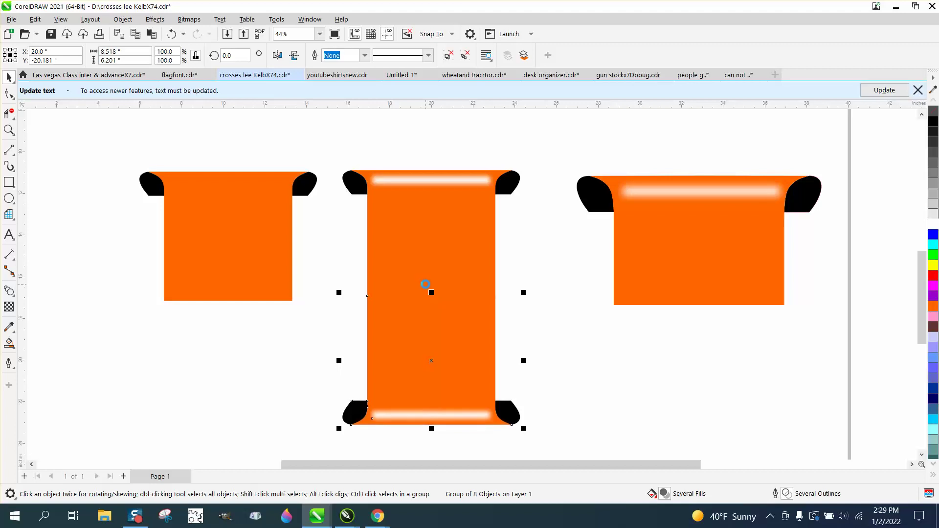
key(Up)
key(Up)
key(Up)
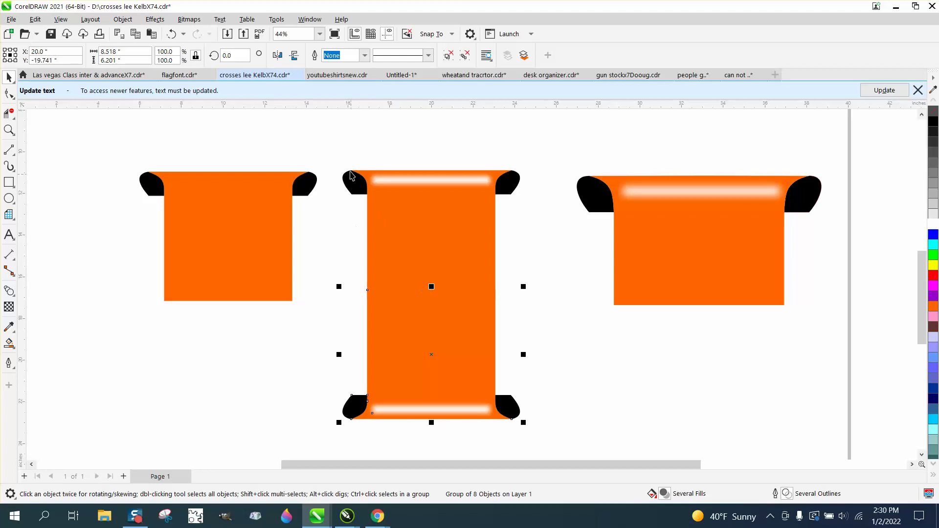
Remove the left shirt copy's orange body and two black sleeve pieces
drag(331, 155, 397, 333)
drag(568, 460, 567, 459)
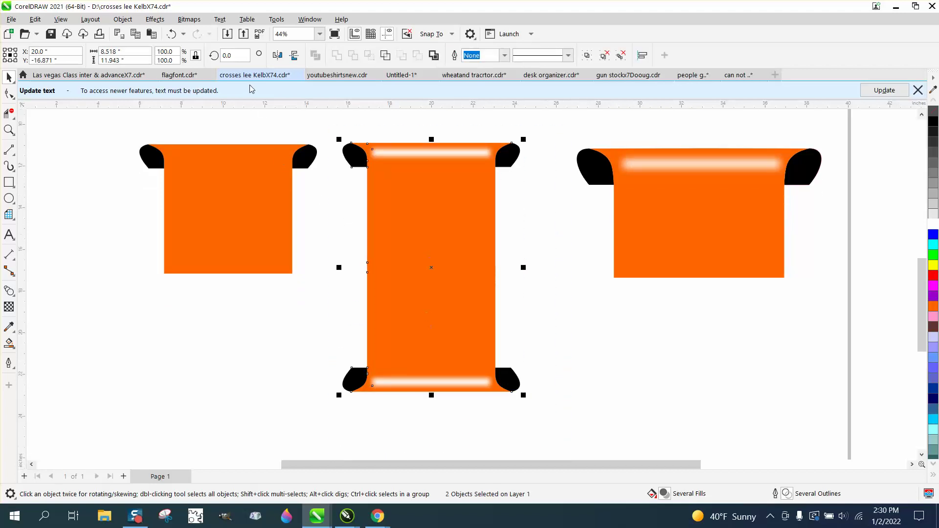
click(250, 168)
key(Delete)
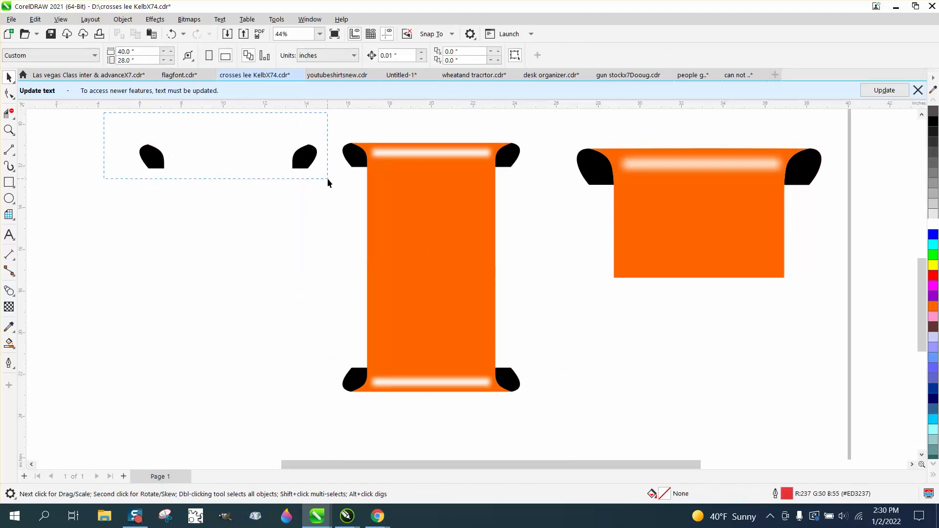
drag(327, 178, 327, 178)
key(Delete)
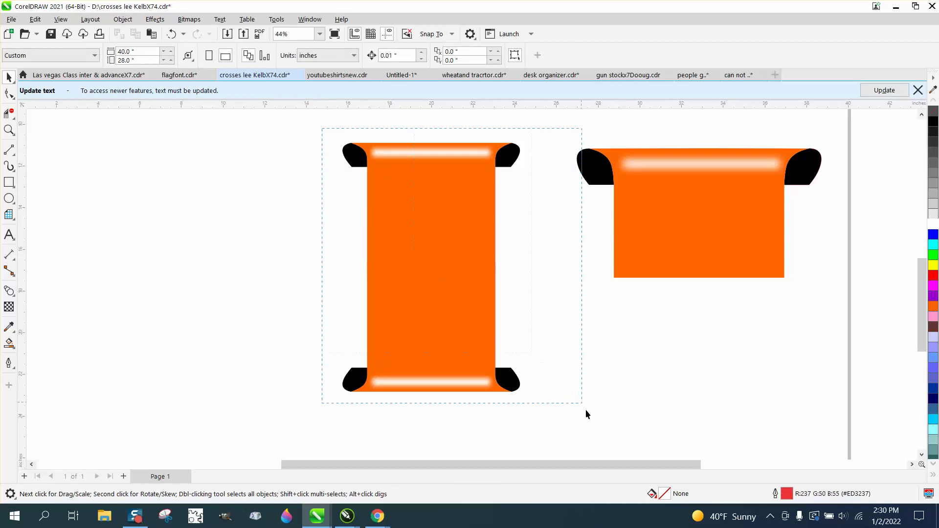
Rotate the upright orange banner by 90°
drag(586, 409, 585, 409)
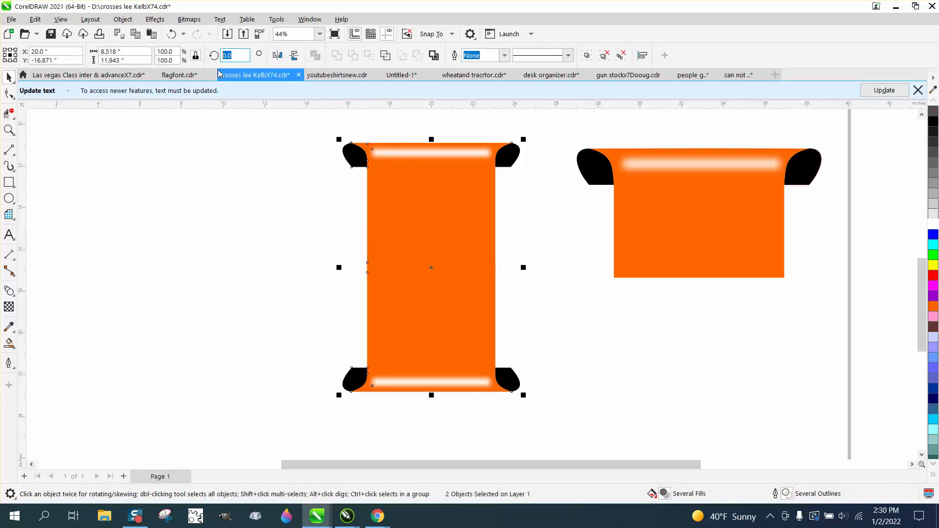
text(90)
key(Return)
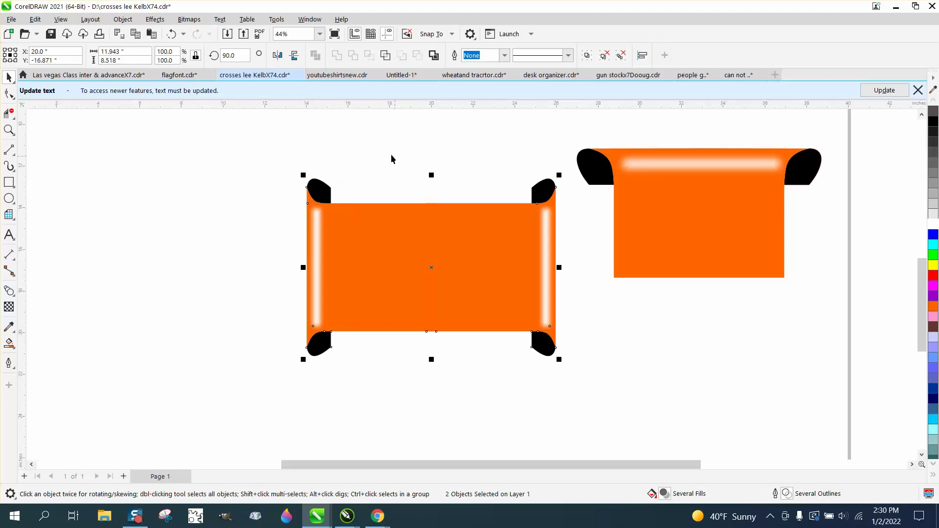
Draw a 10.746 × 9.995-inch blue rectangle over the banner and send it to the back of the page
key(F6)
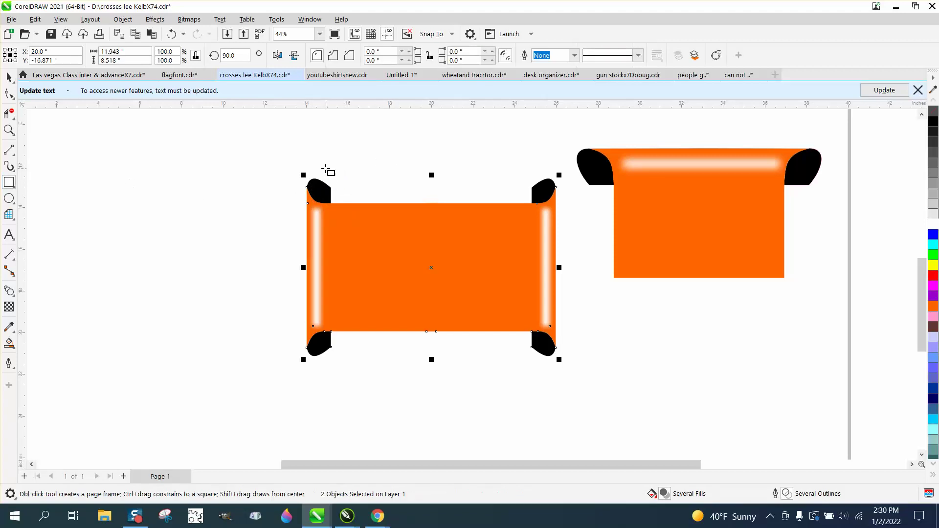
drag(318, 159, 540, 366)
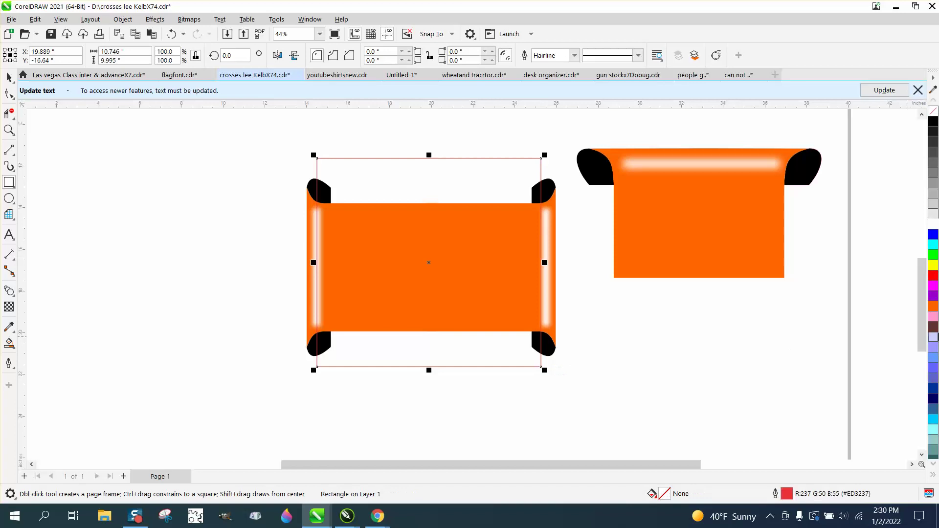
click(933, 235)
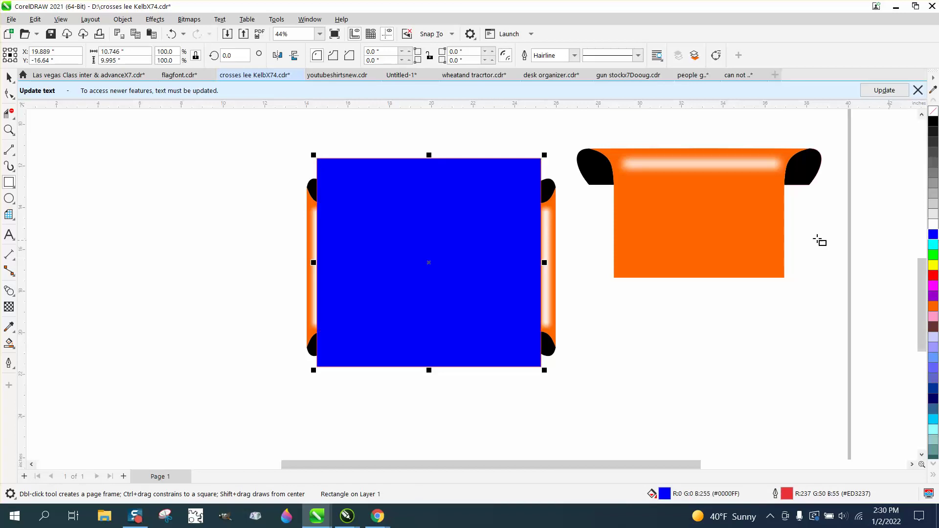
click(123, 19)
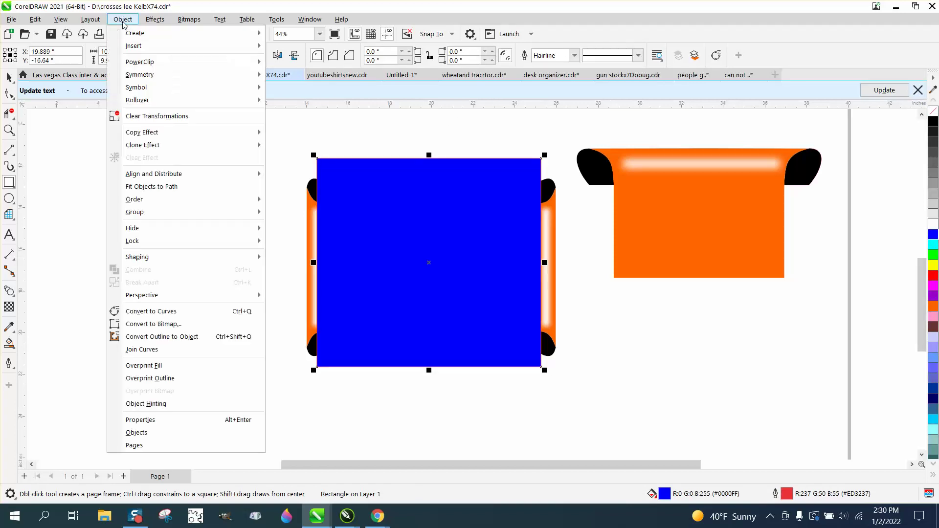
mouse_move(137, 198)
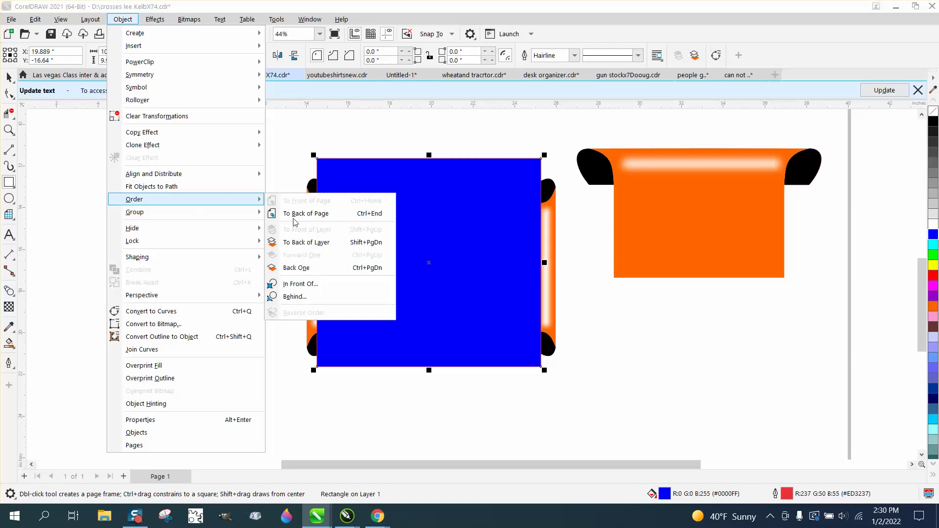
click(291, 214)
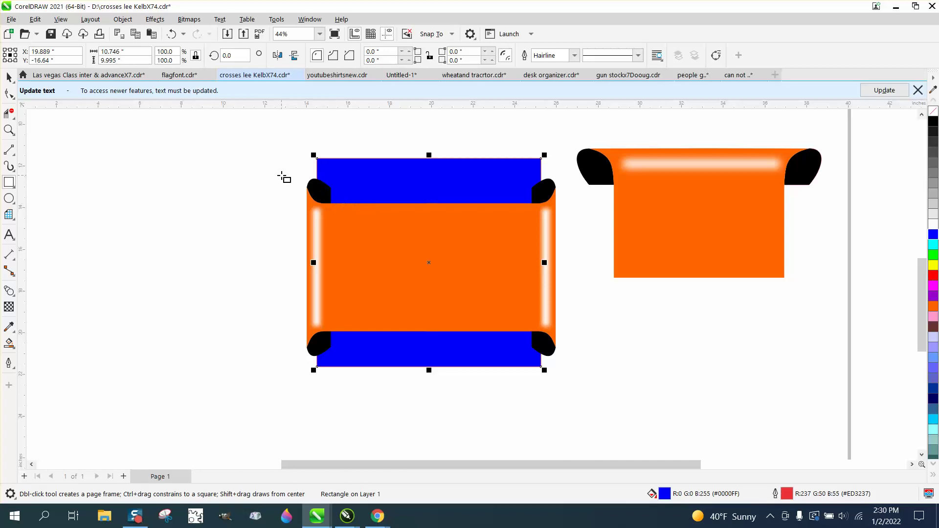
click(9, 77)
click(130, 151)
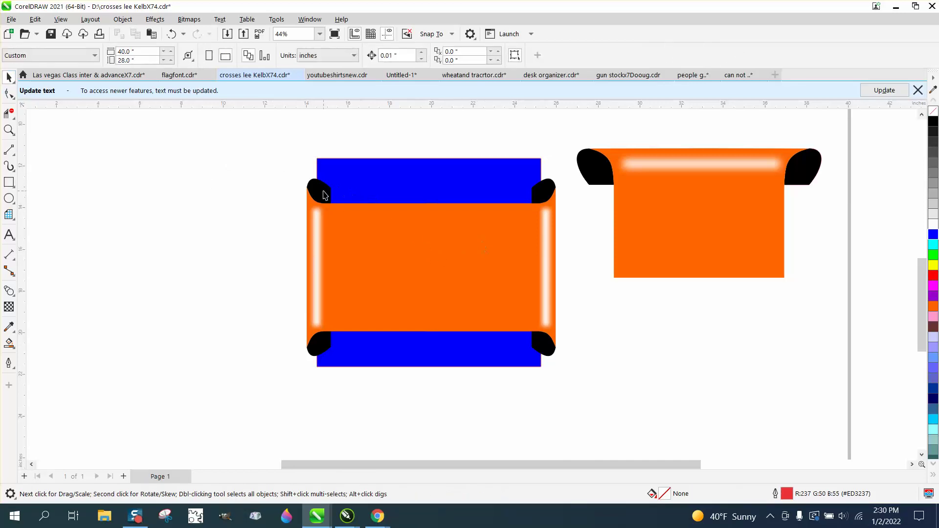
Ungroup the banner into its eight separate parts
click(323, 196)
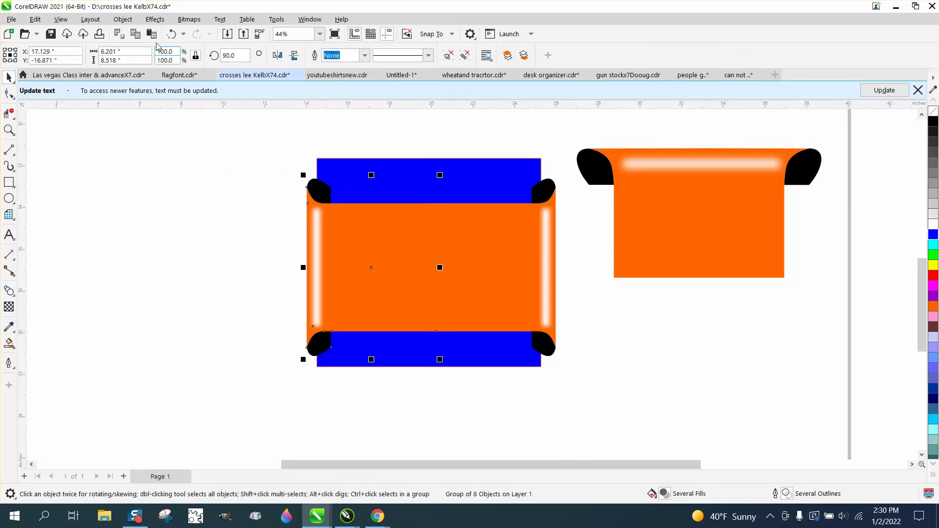
click(123, 19)
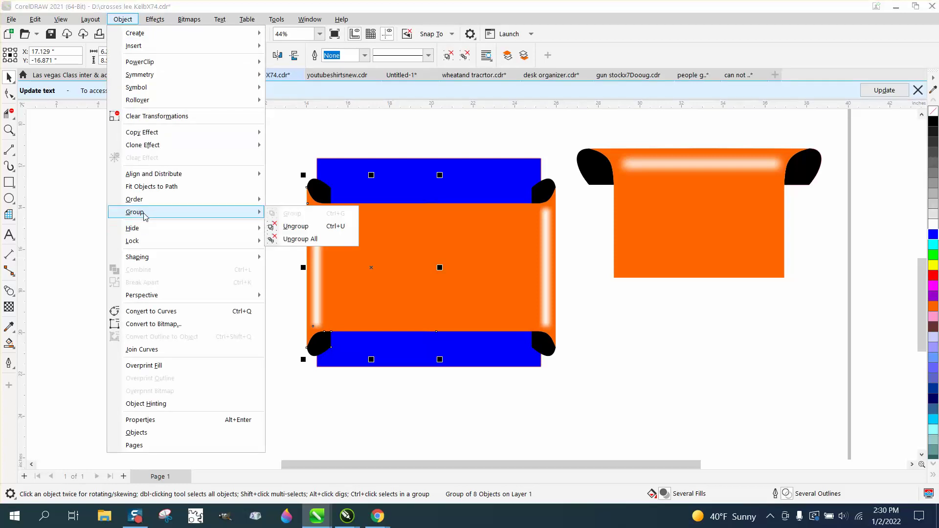
click(297, 228)
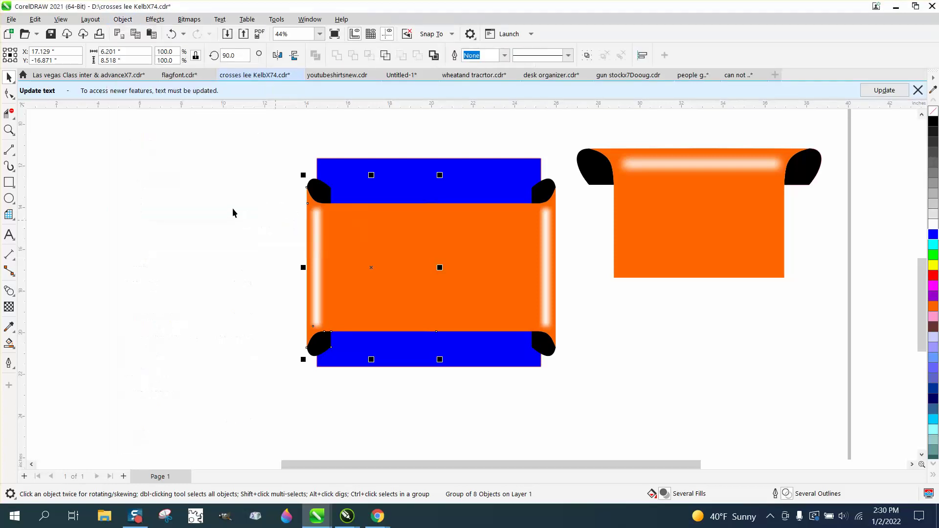
Send the top-left and bottom-left black curled ends to the back of the page
click(319, 191)
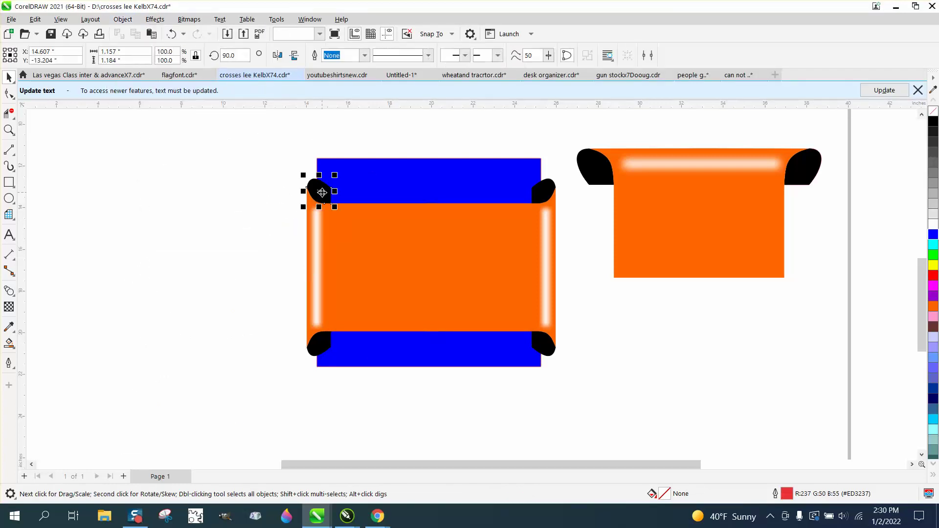
click(123, 19)
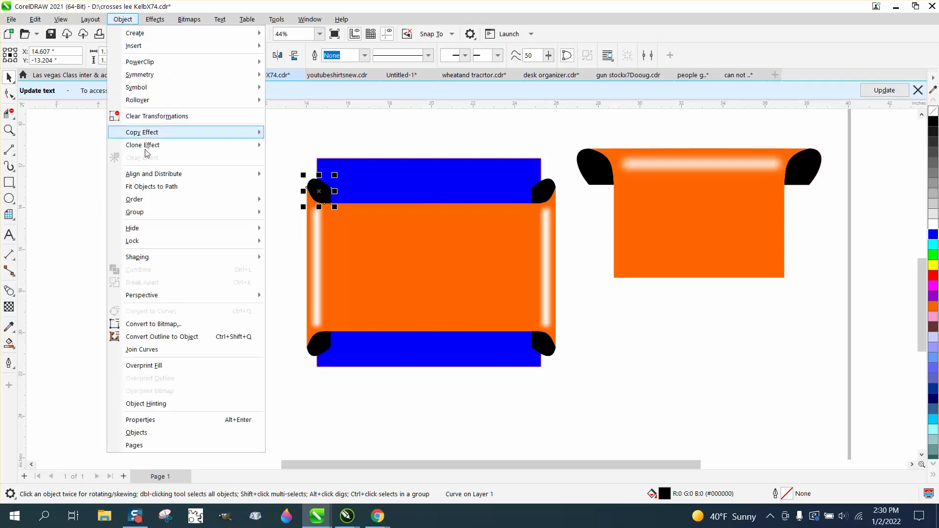
mouse_move(148, 200)
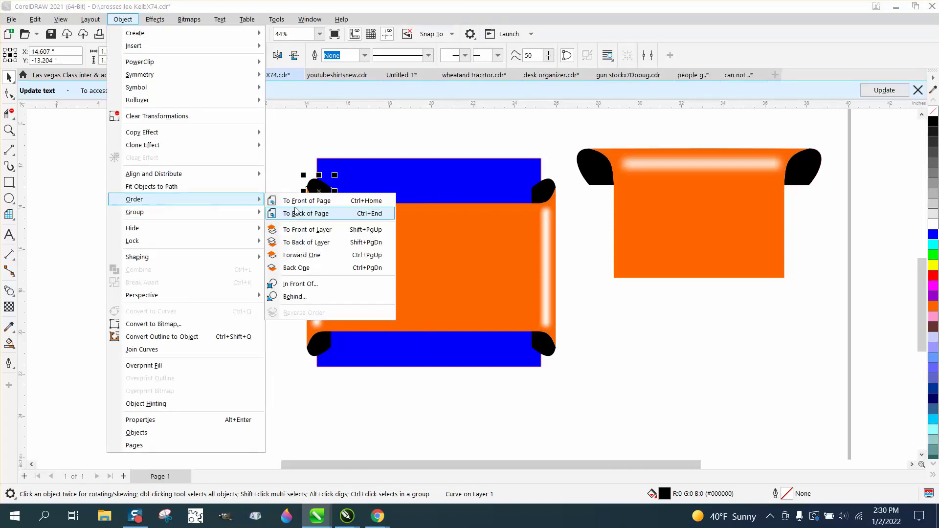
click(297, 214)
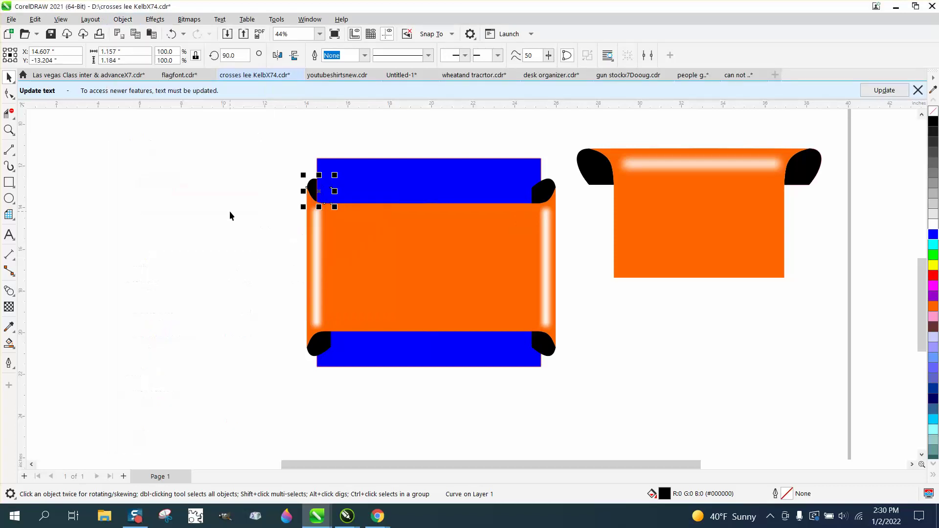
click(321, 341)
click(122, 19)
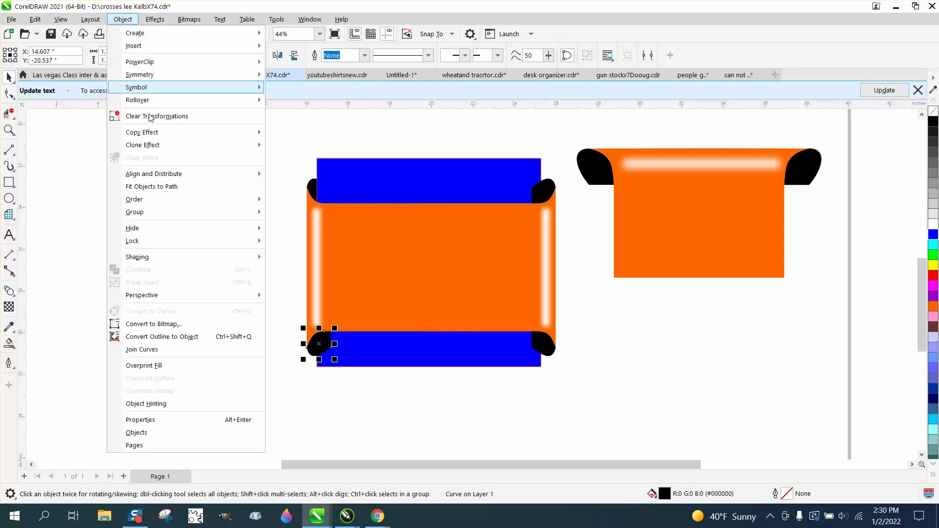
mouse_move(186, 200)
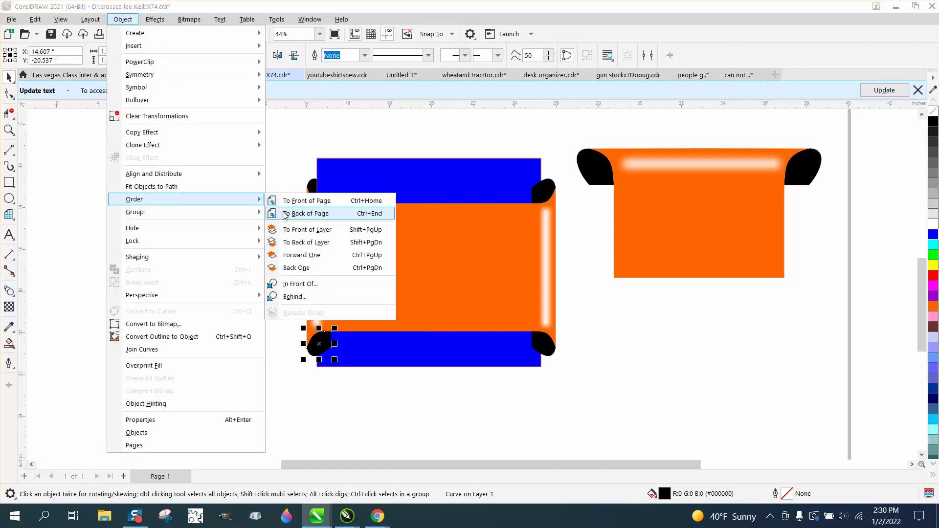
click(280, 213)
click(168, 208)
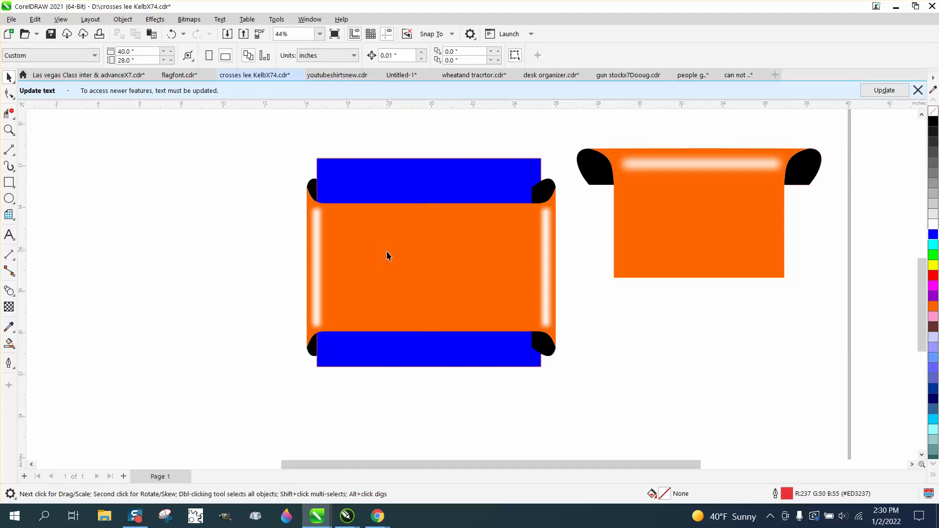
Ungroup the regrouped banner into separate parts again
click(550, 195)
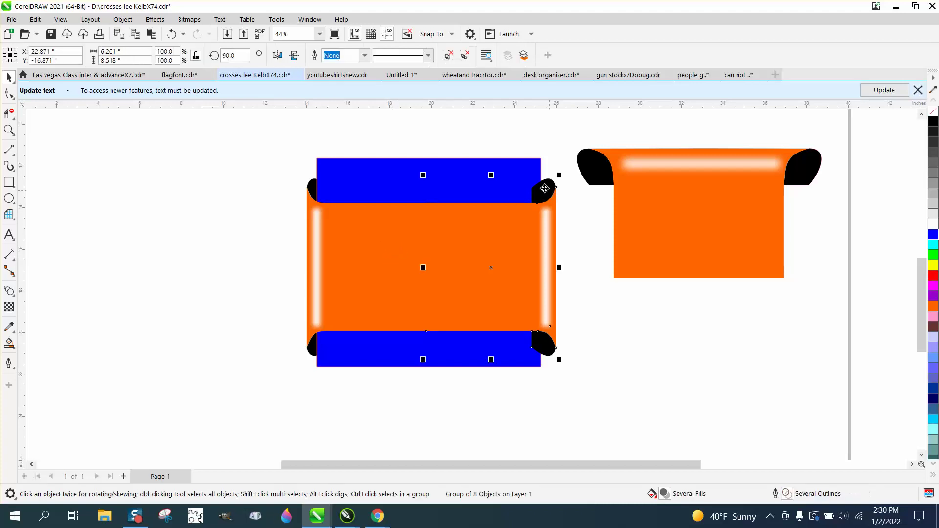
click(123, 19)
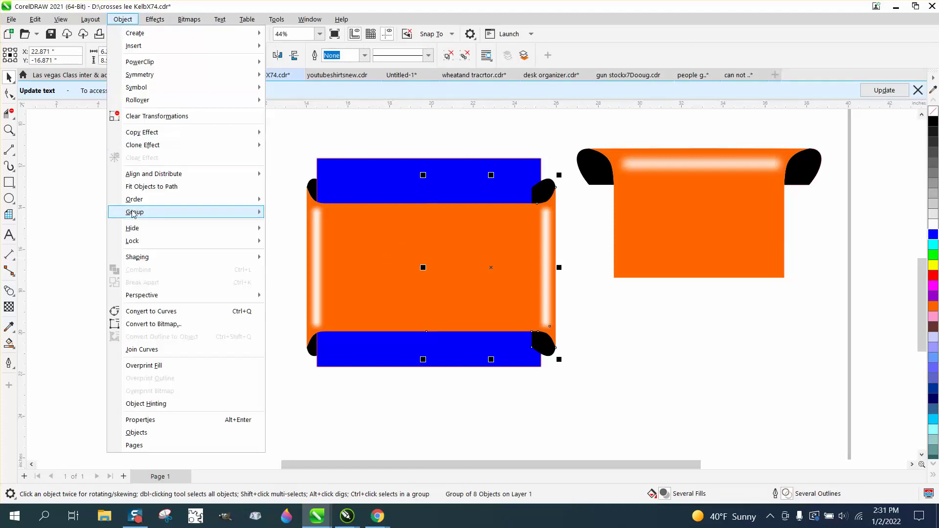
mouse_move(132, 212)
click(294, 222)
click(226, 214)
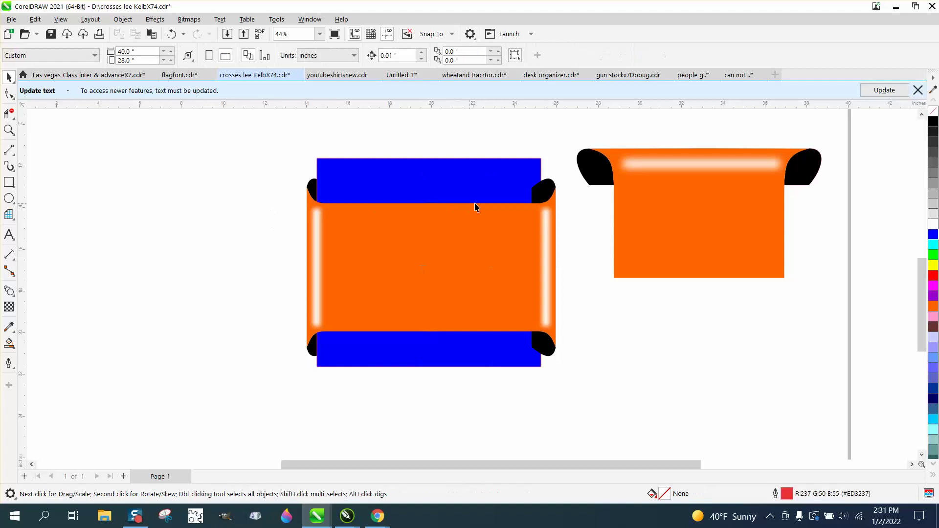
Send the top-right and bottom-right black curled ends to the back of the page
click(541, 196)
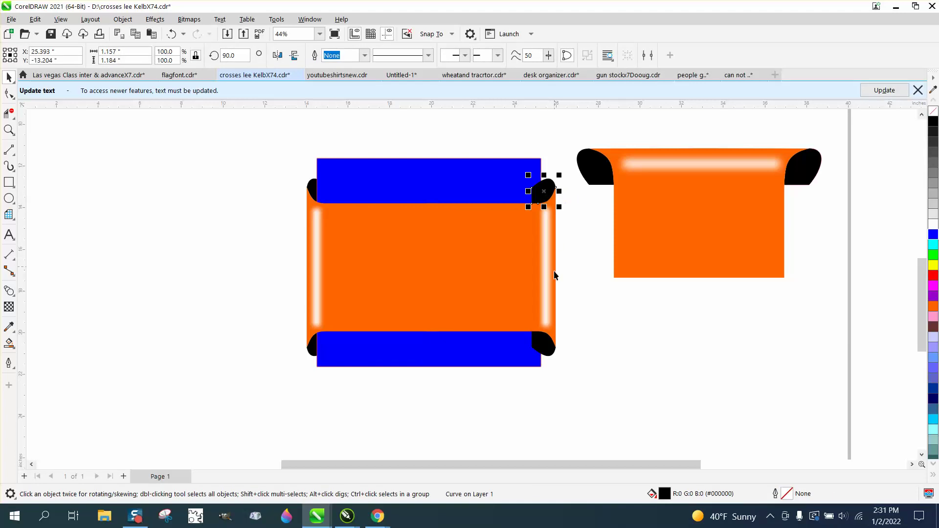
shift+click(543, 345)
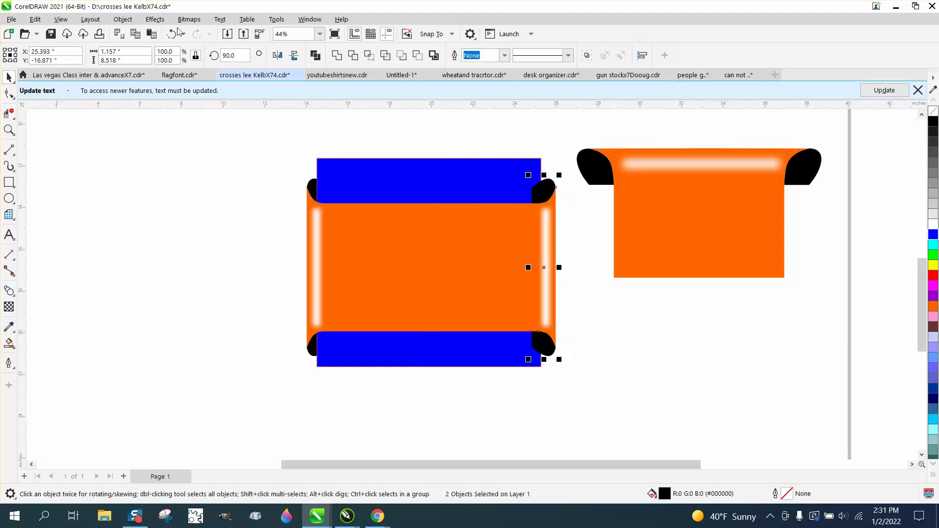
click(121, 21)
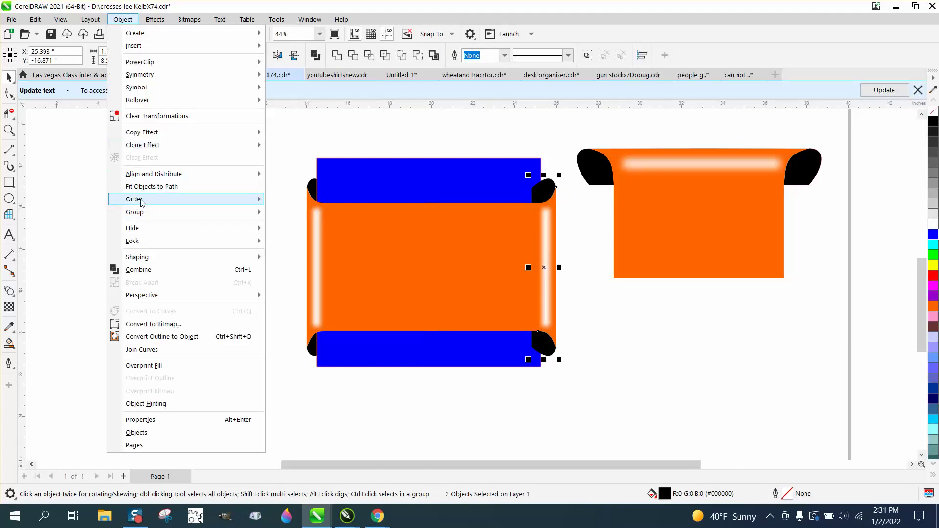
mouse_move(143, 202)
click(294, 214)
click(196, 179)
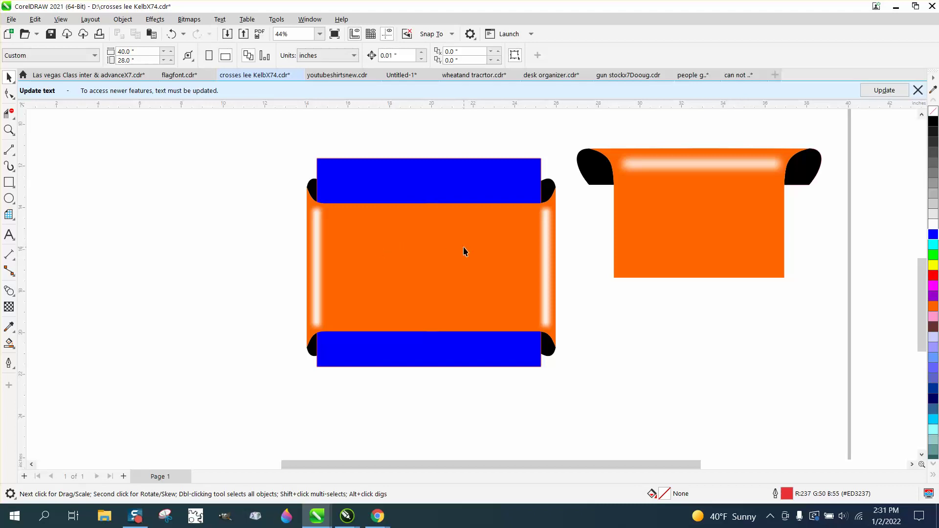
Try green and blue on the sheet behind the banner, settling on purple (#9900CC)
click(460, 182)
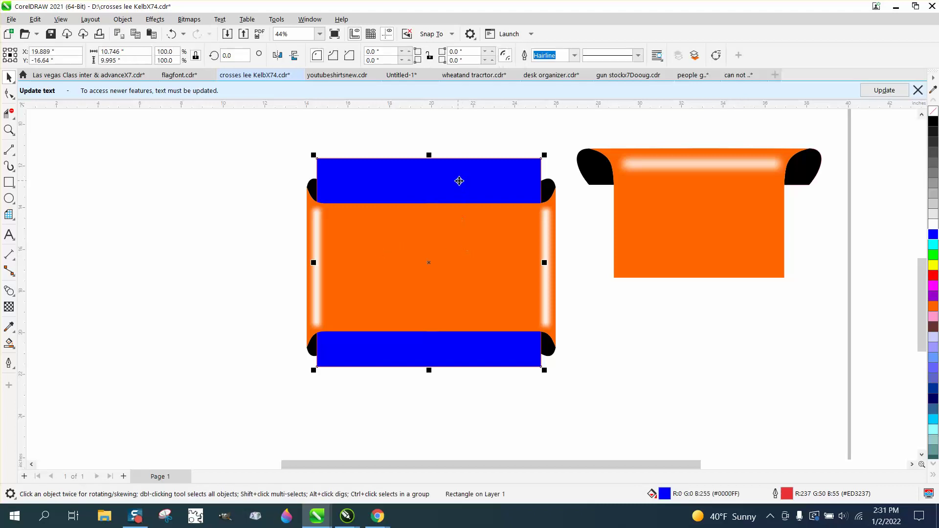
click(933, 255)
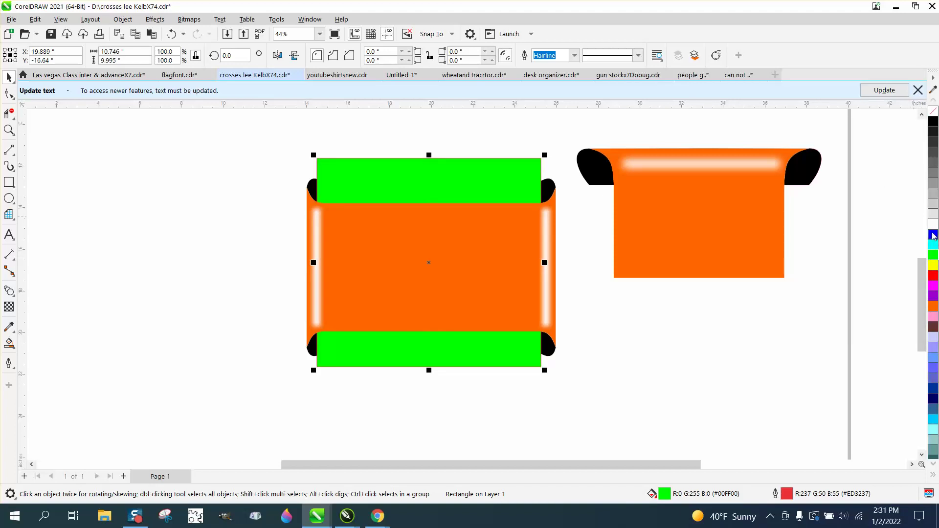
click(933, 235)
click(932, 295)
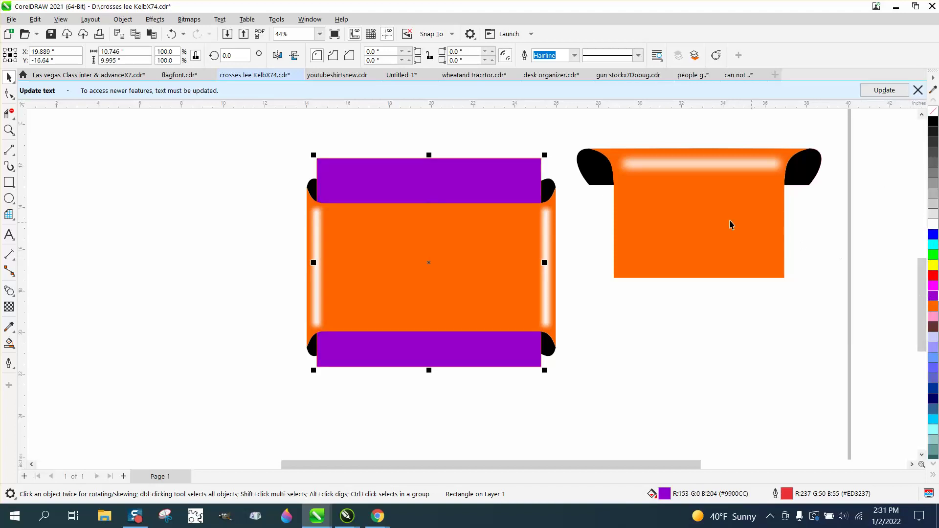
click(274, 165)
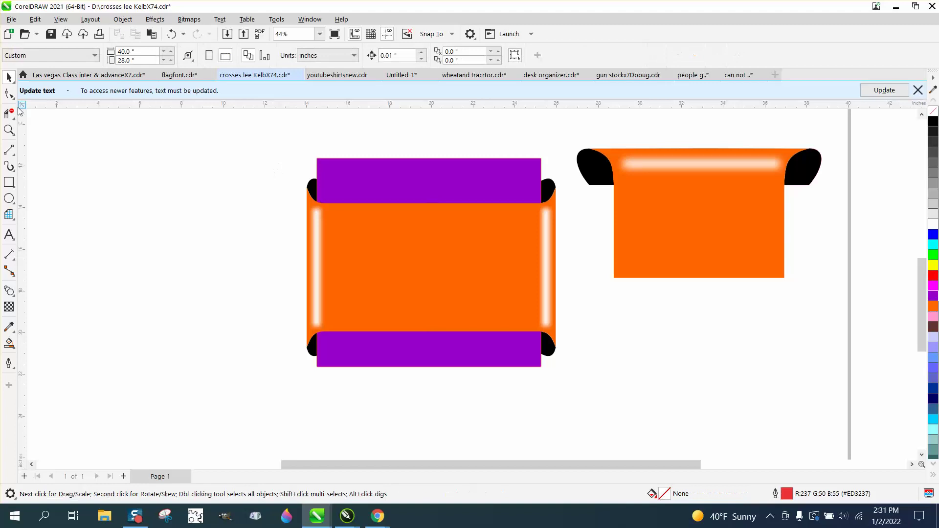
click(9, 130)
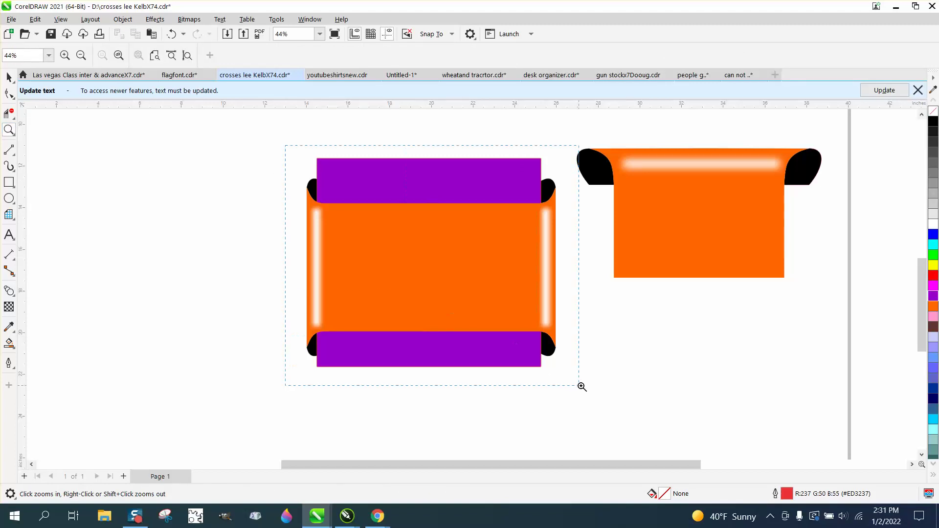